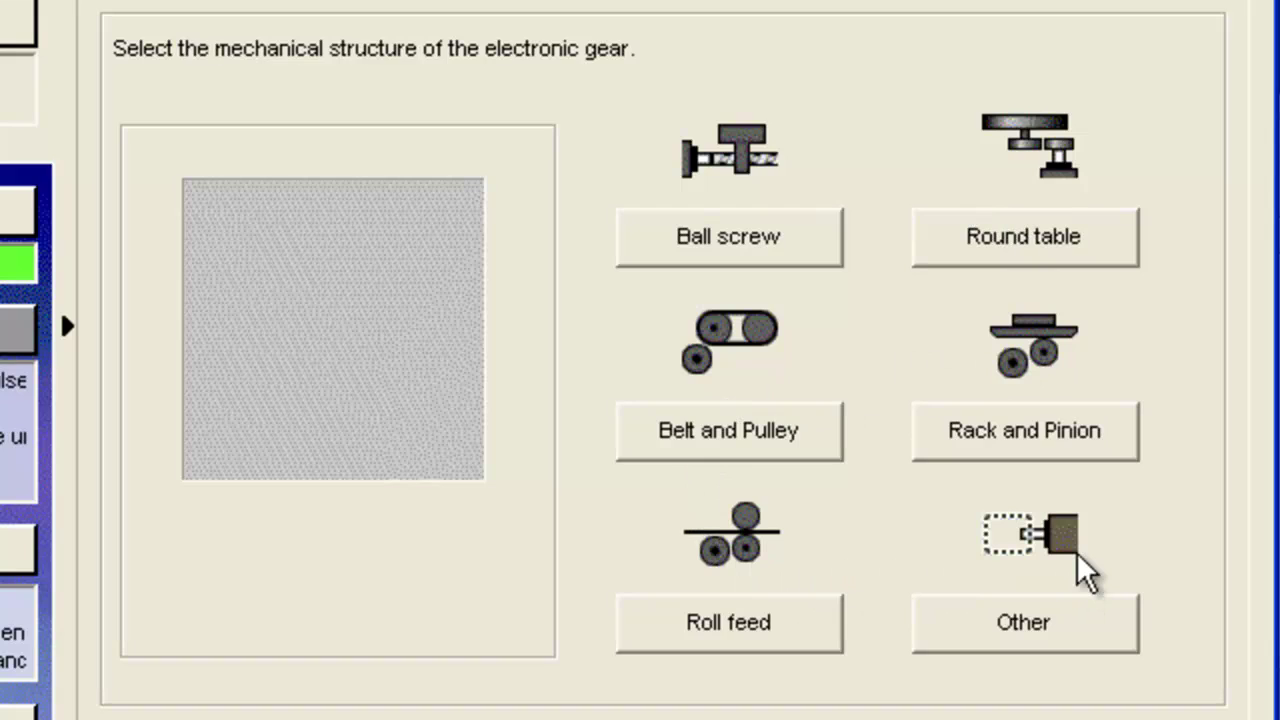
Keep the detailed electronic gear setting method and choose Round table as the mechanical structure
left_click(652, 568)
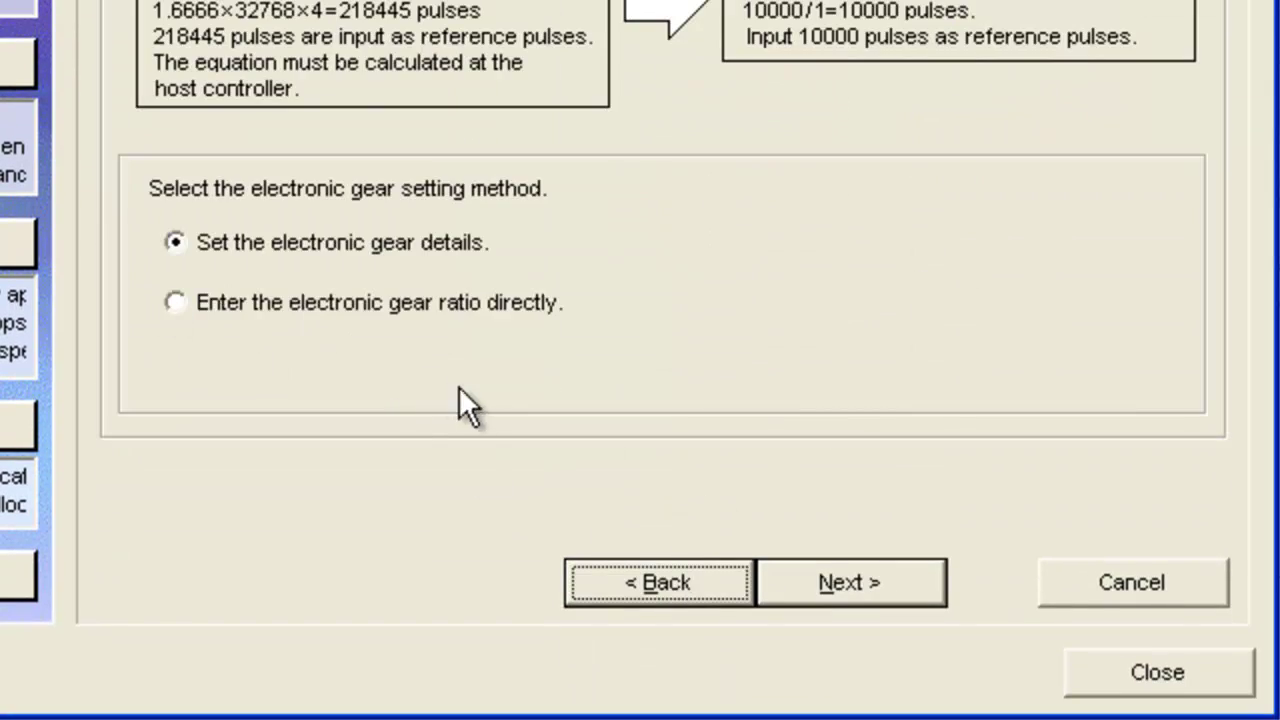
left_click(830, 580)
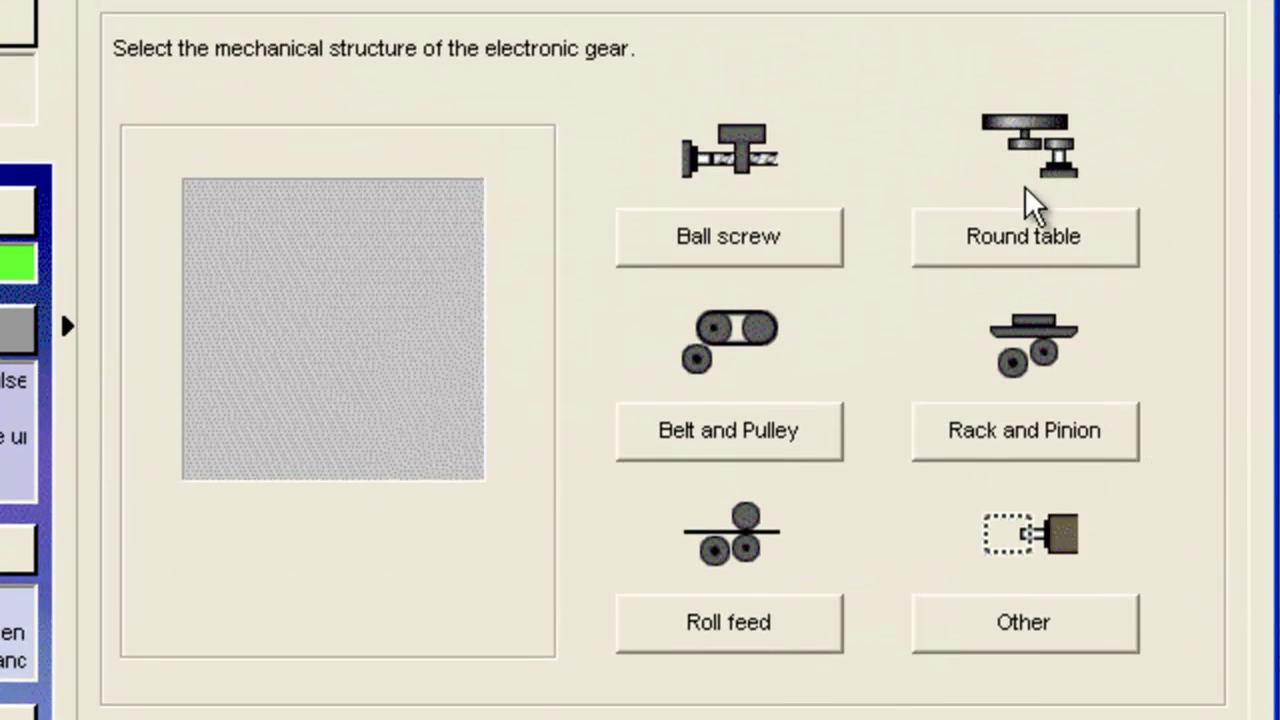
left_click(1066, 238)
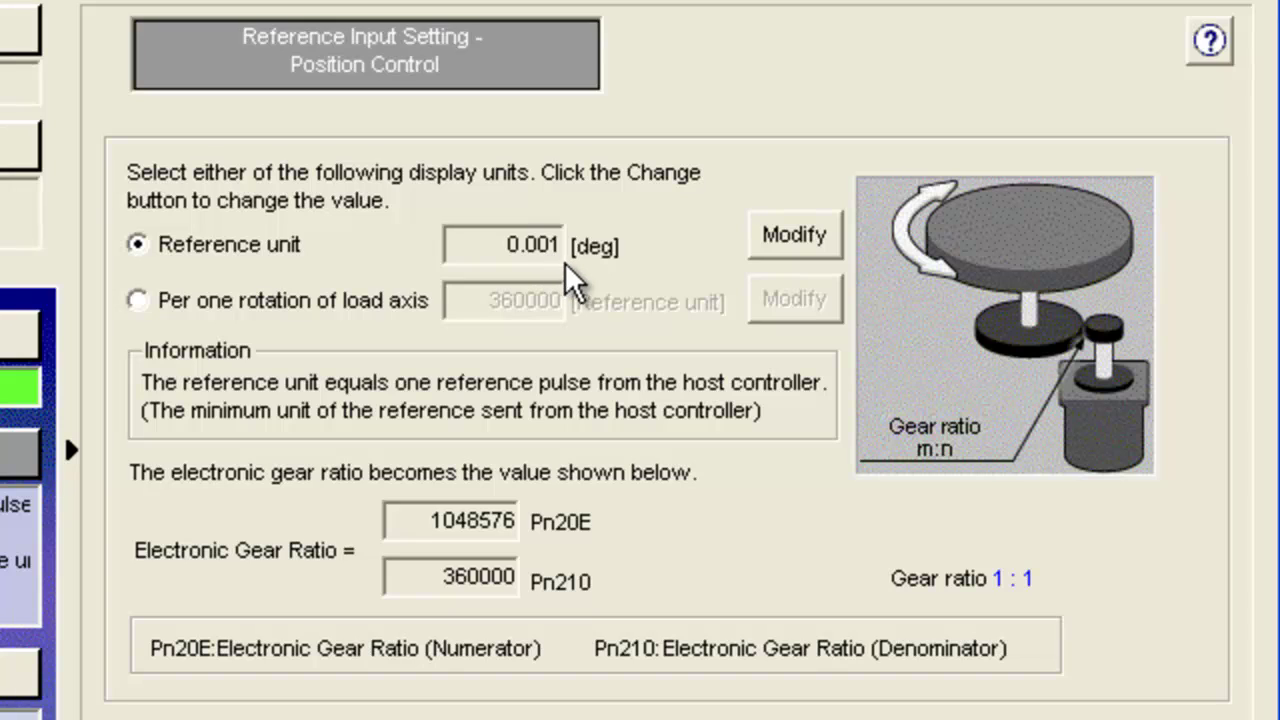
Set the electronic gear's reference unit to 0.01 deg
left_click(815, 252)
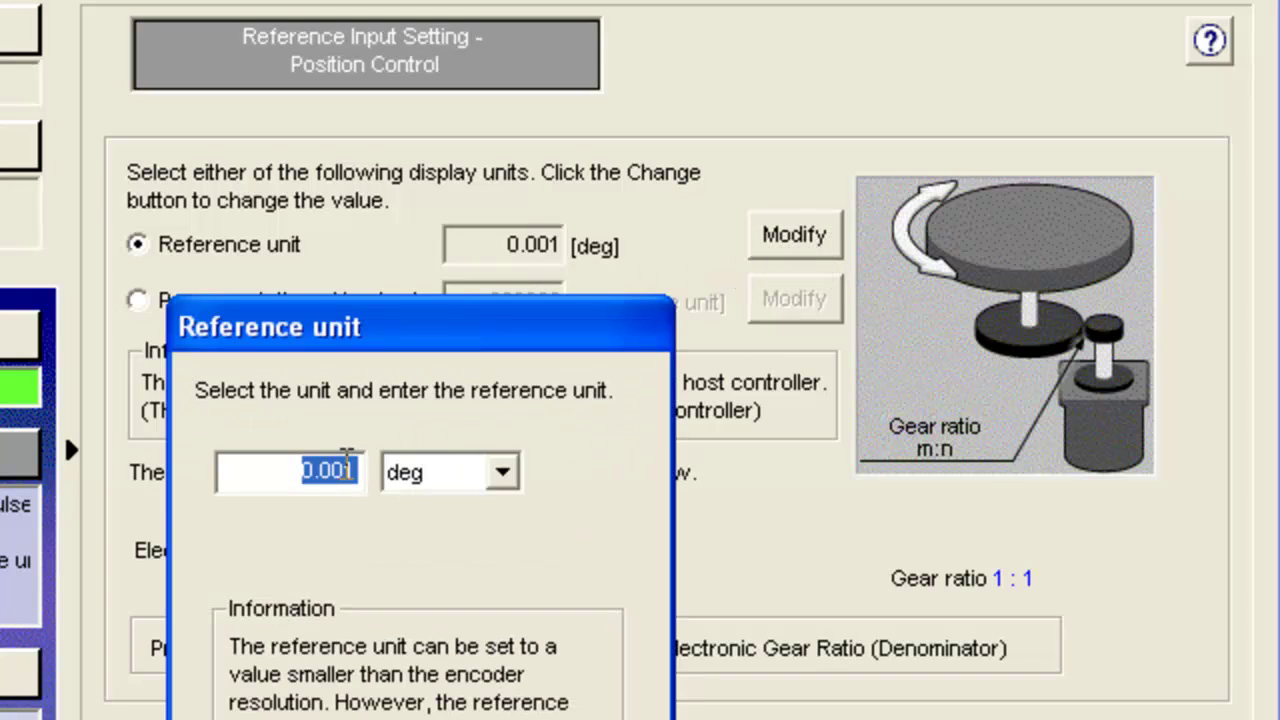
left_click(345, 466)
key("BackSpace")
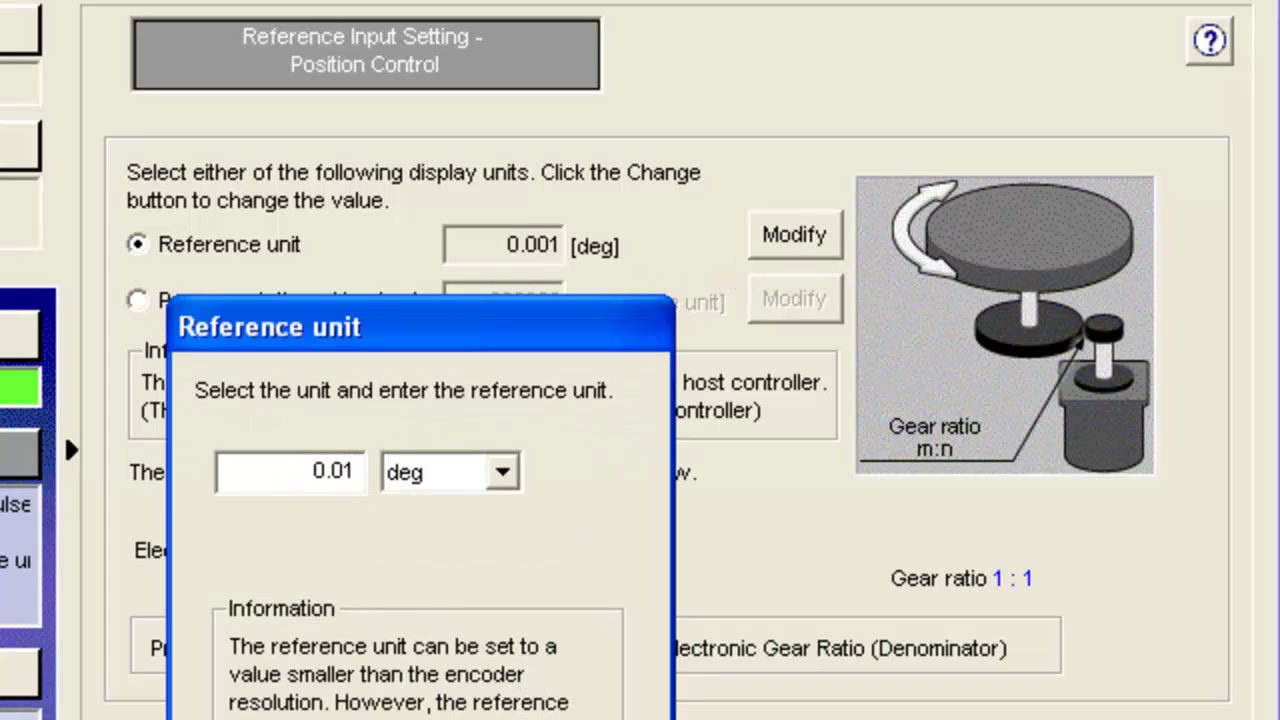
key("Return")
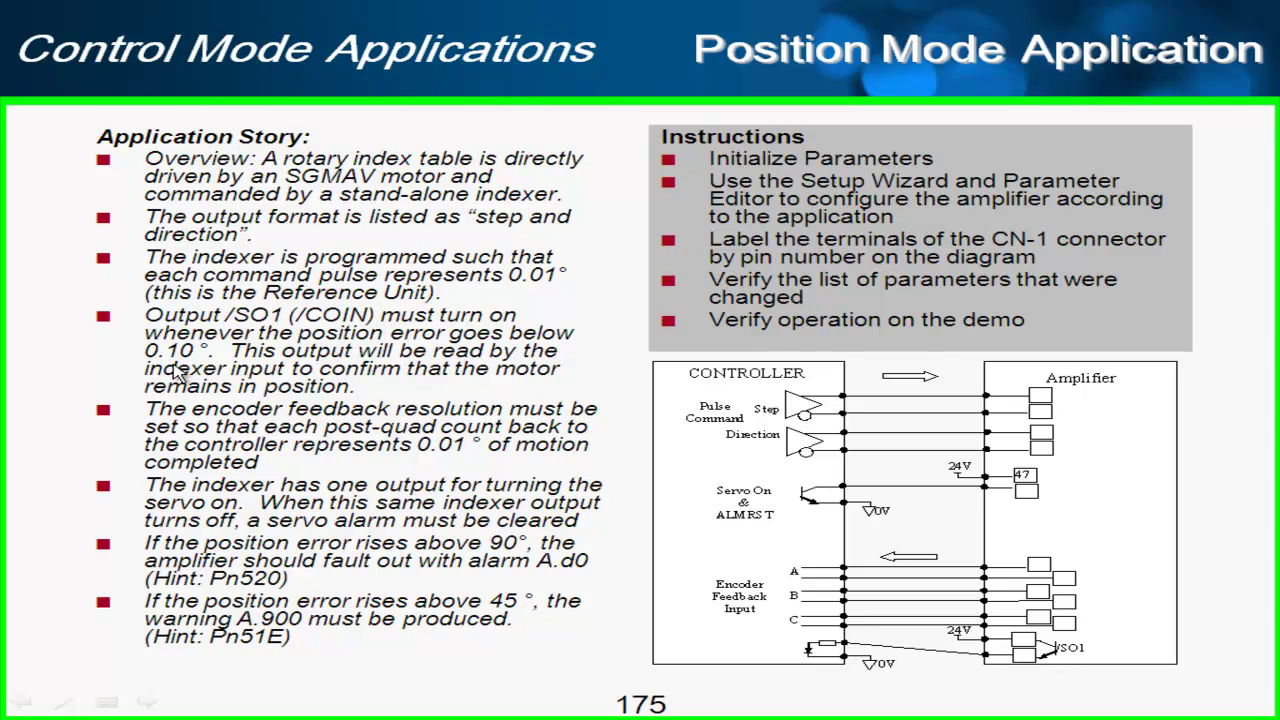
Set the Positioning Completed Width to 10 reference units and apply the Reference Input Setting
key("alt+Tab")
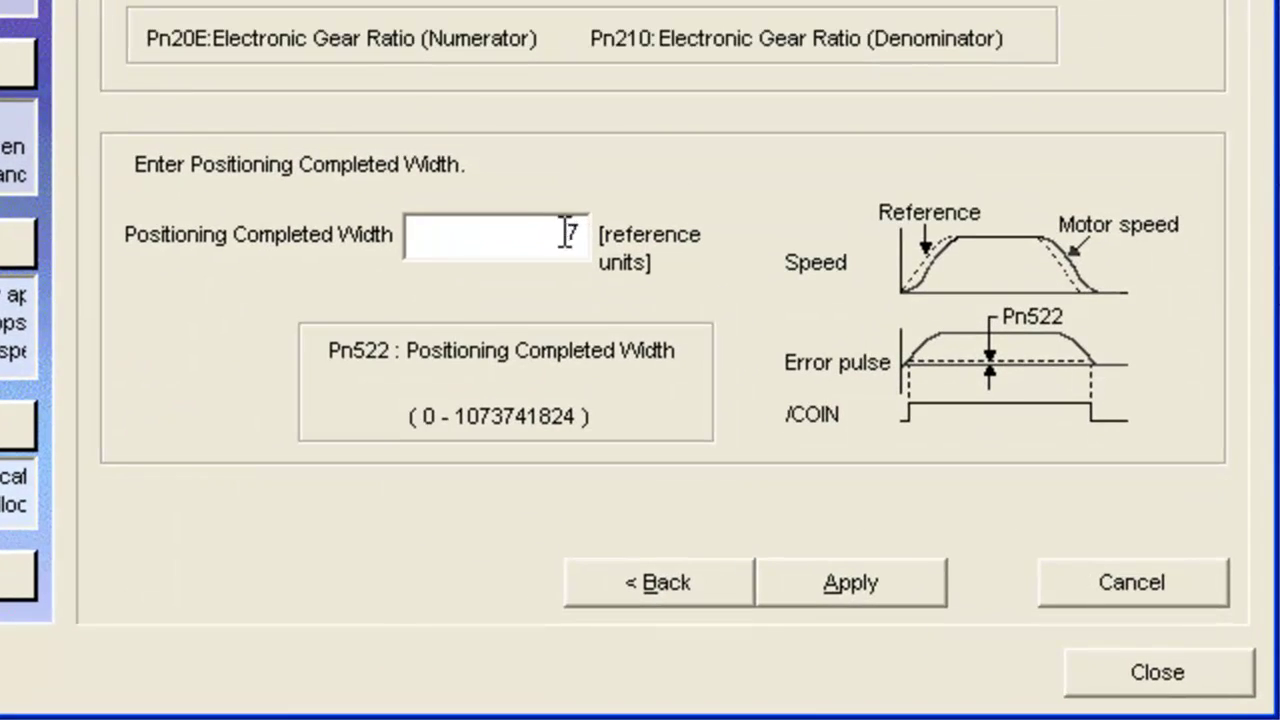
double_click(735, 447)
type("10")
left_click(881, 578)
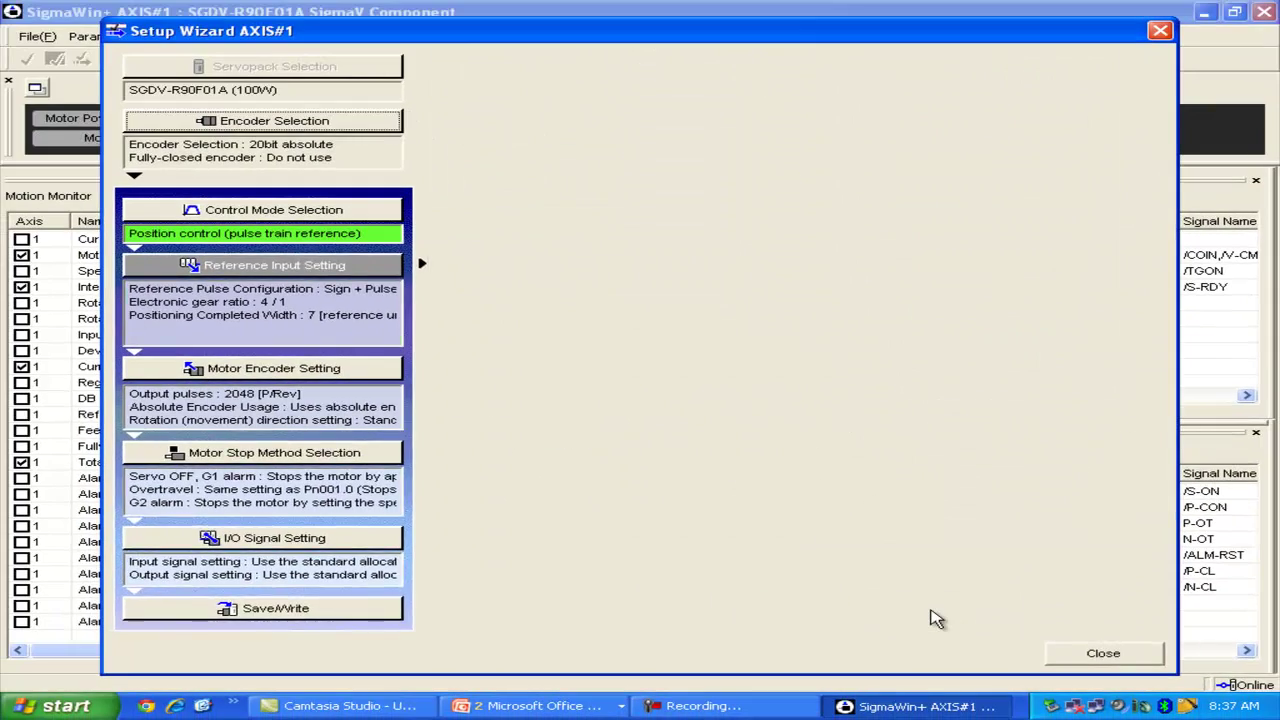
Set the motor encoder's dividing output to the gear-based 9000 P/Rev and apply it with the standard rotation direction
left_click(333, 376)
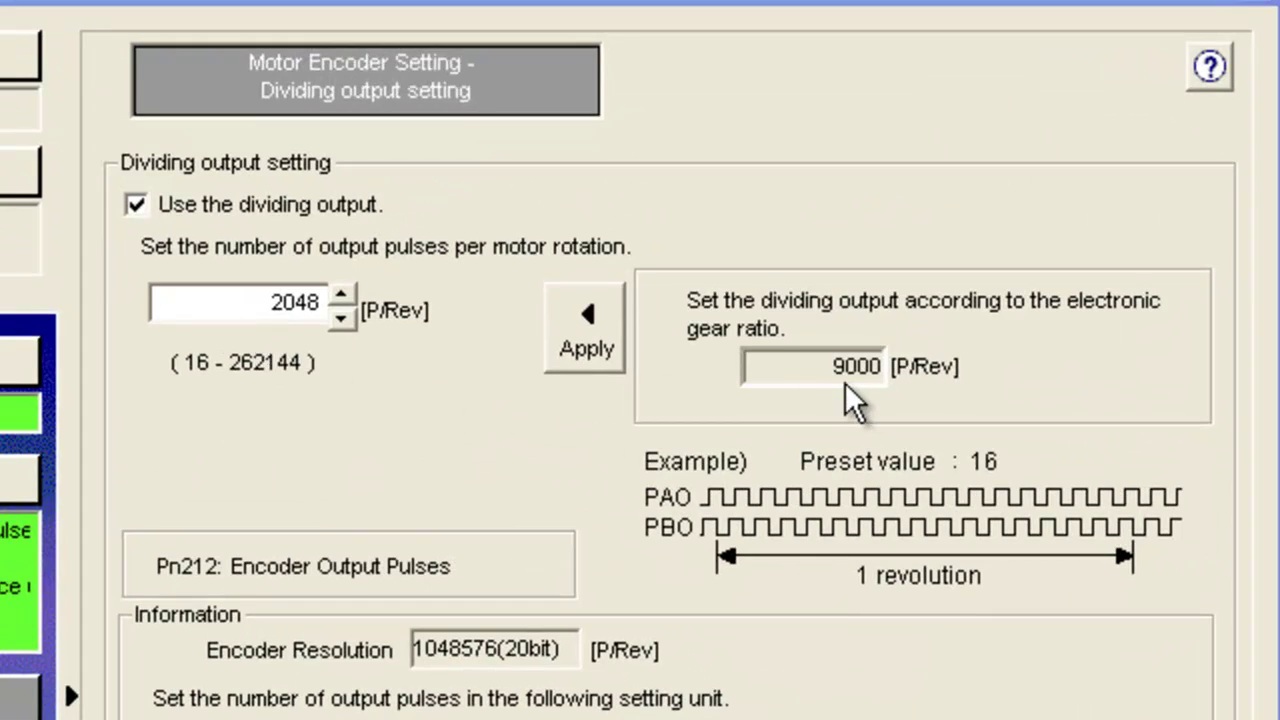
left_click(587, 330)
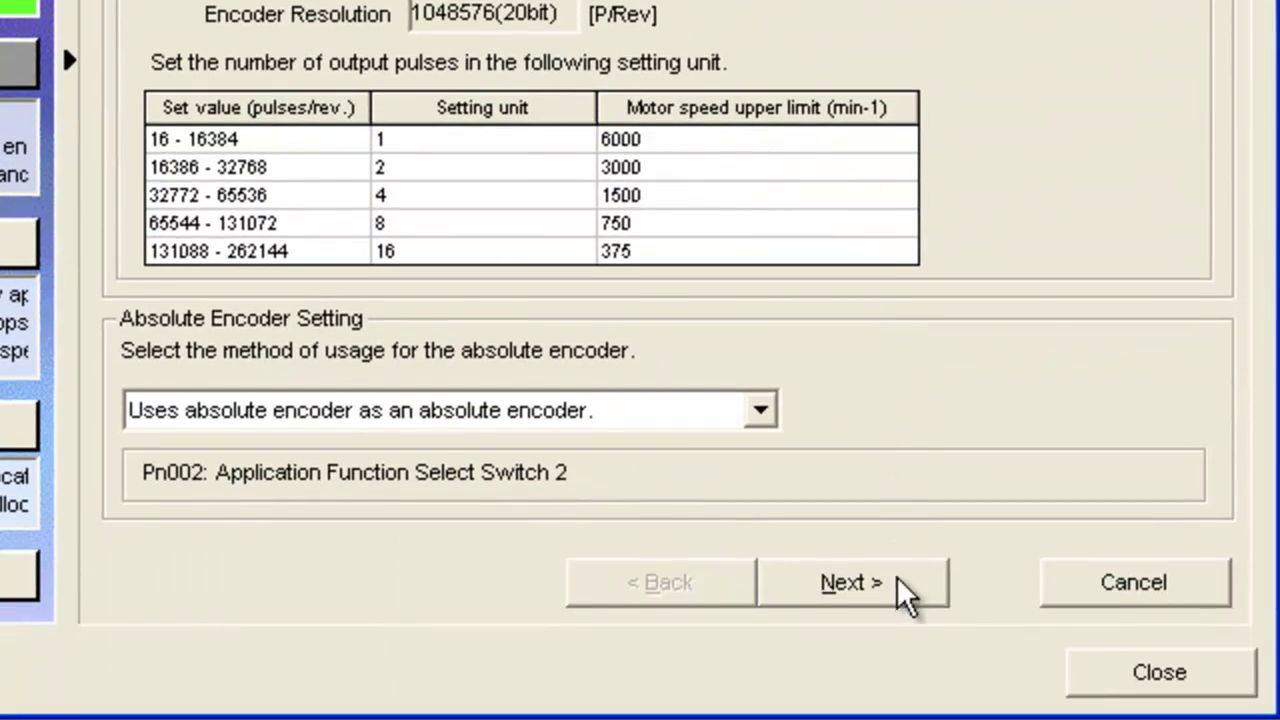
left_click(851, 583)
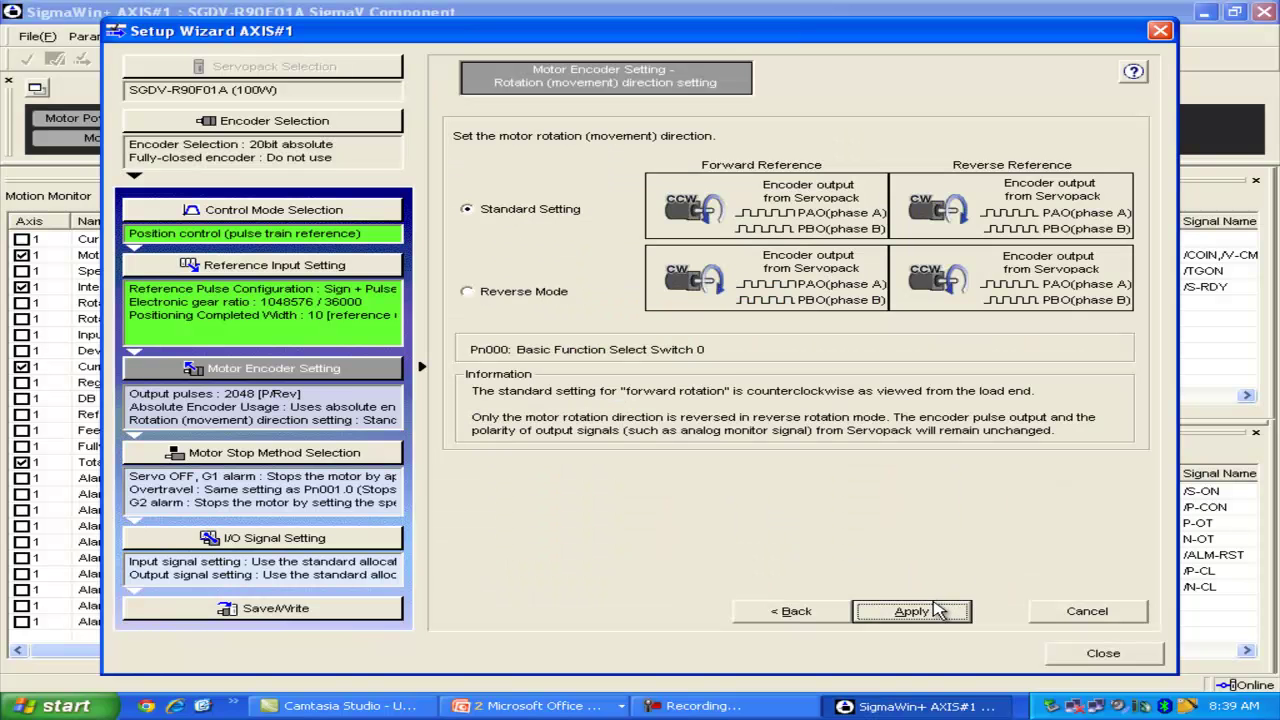
left_click(940, 612)
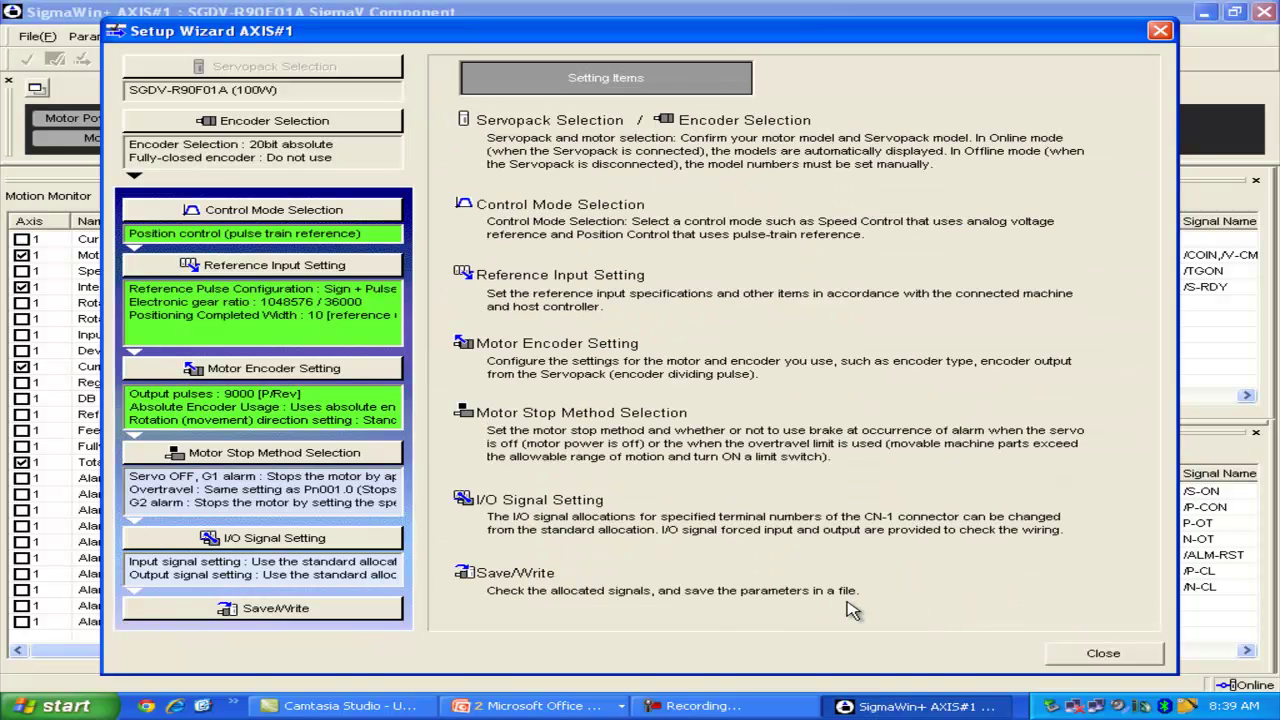
Apply the Motor Stop Method Selection with its default stop methods and no holding brake
left_click(382, 458)
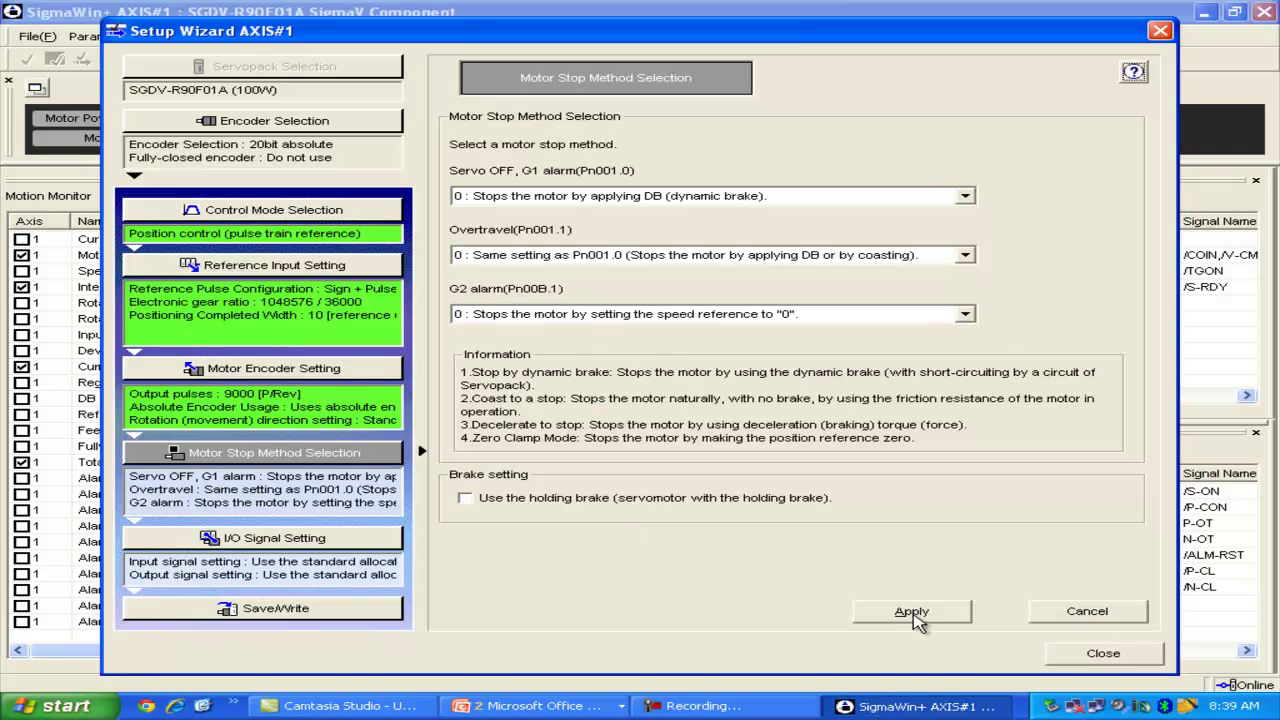
left_click(918, 616)
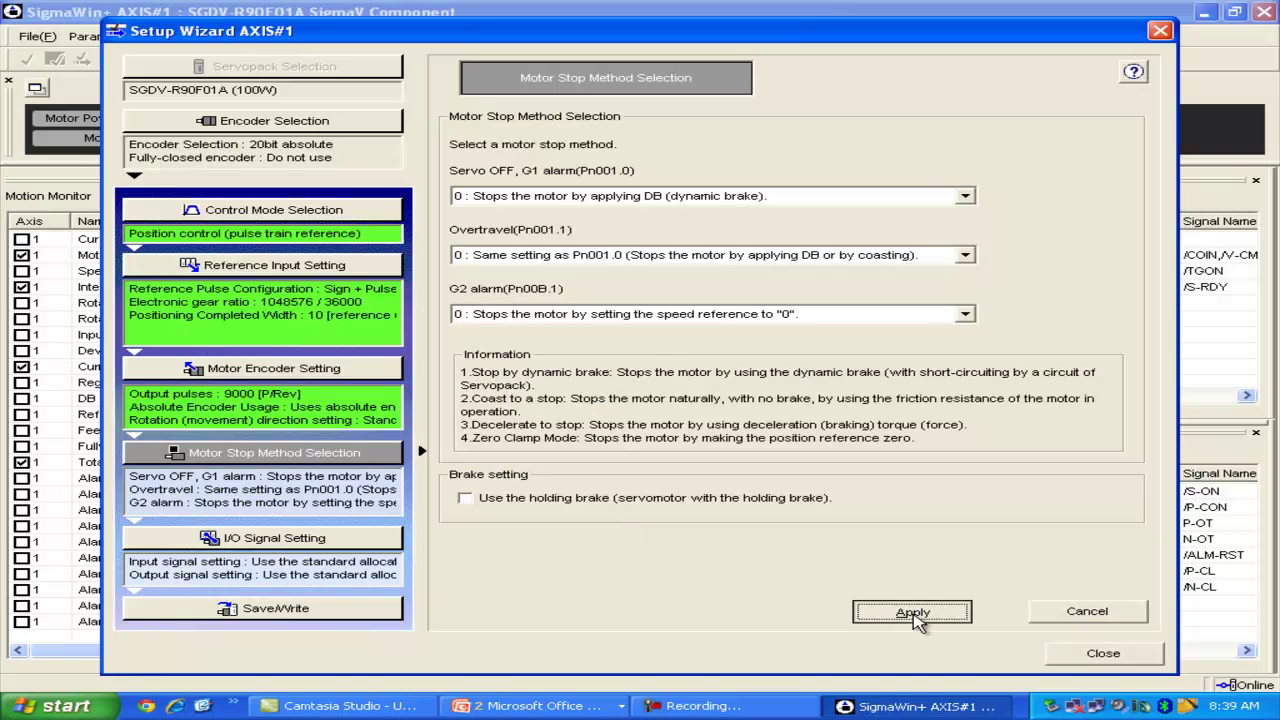
Allocate the /ALM-RST input to SI0 (CN1-40) with reversed polarity, accepting the shared allocation with /S-ON
left_click(376, 547)
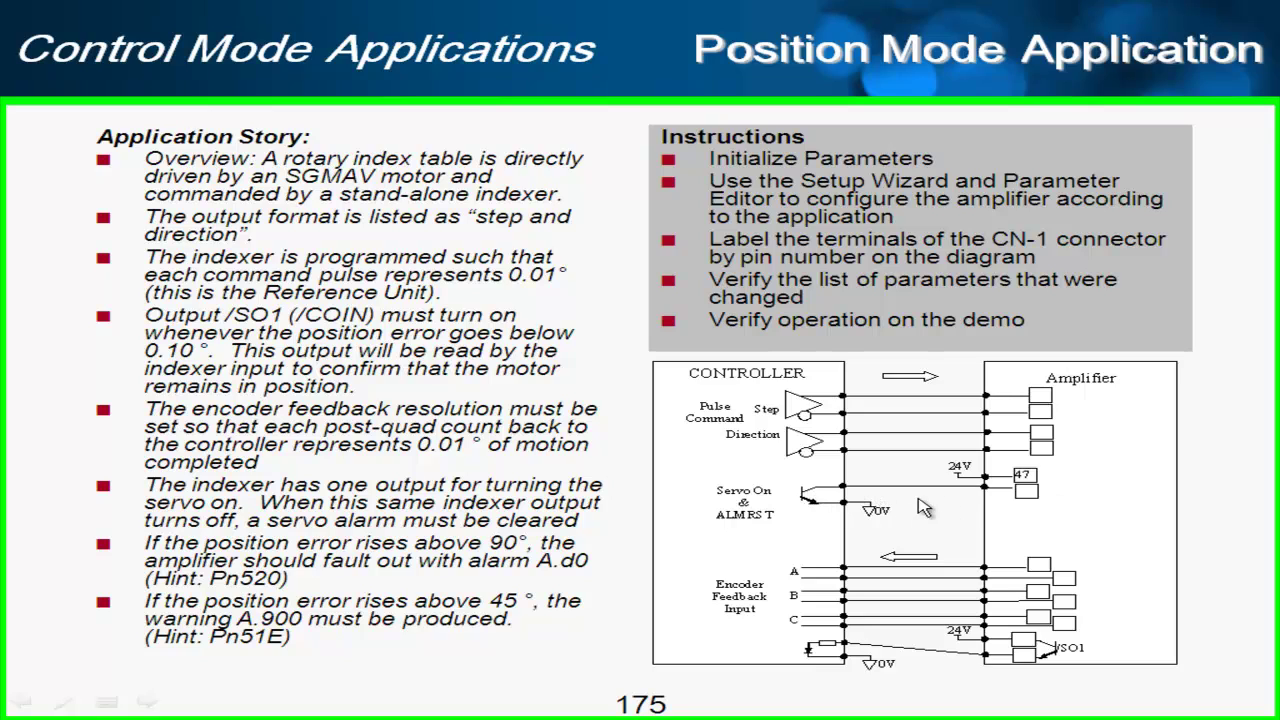
key("alt+Tab")
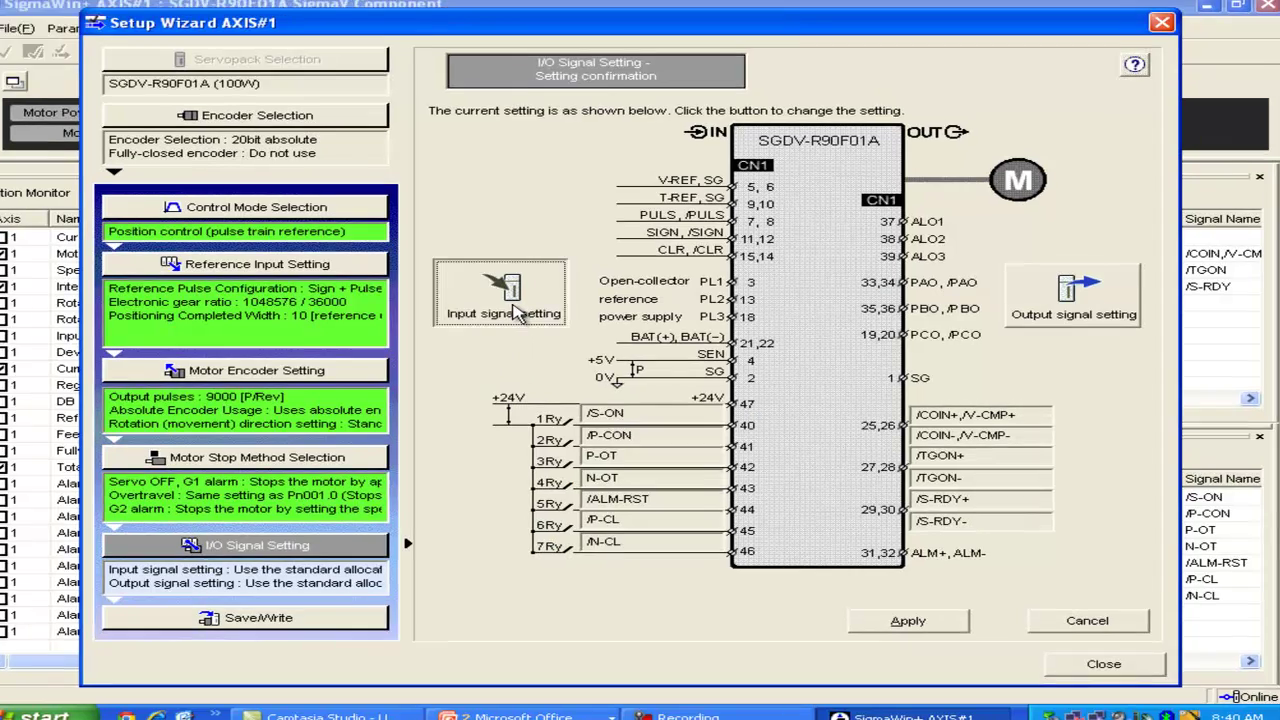
left_click(530, 305)
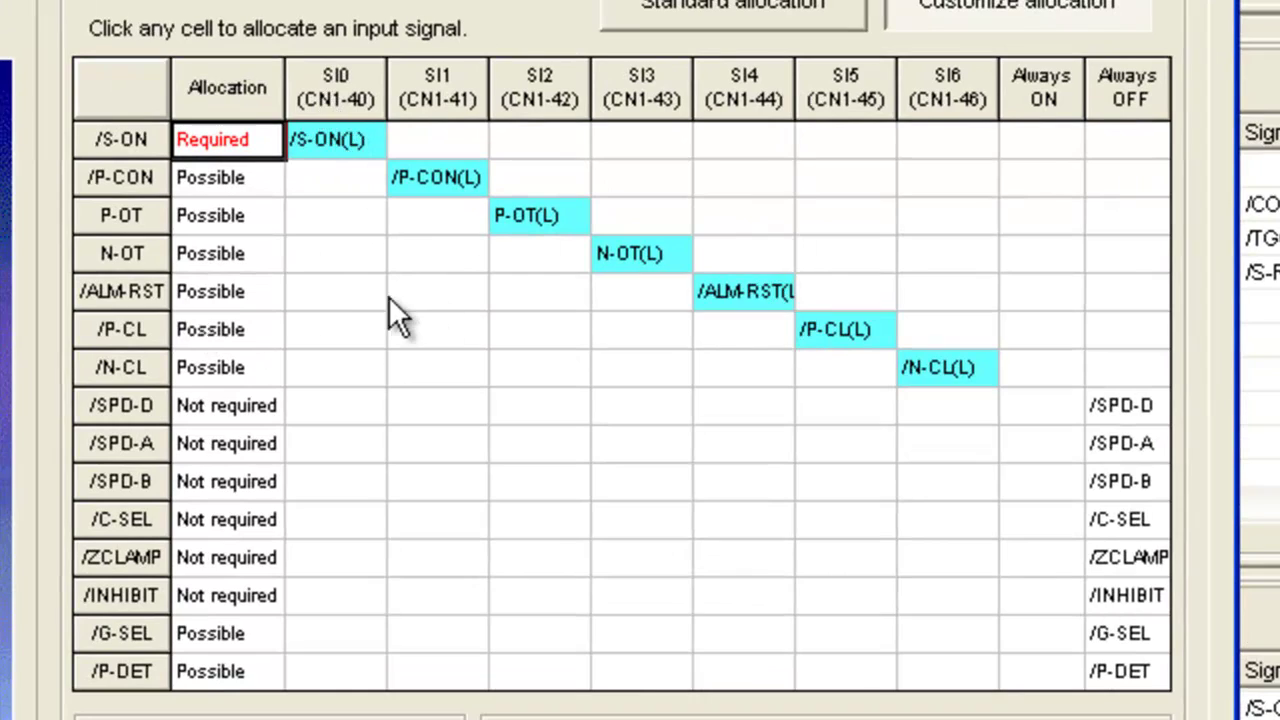
left_click(323, 291)
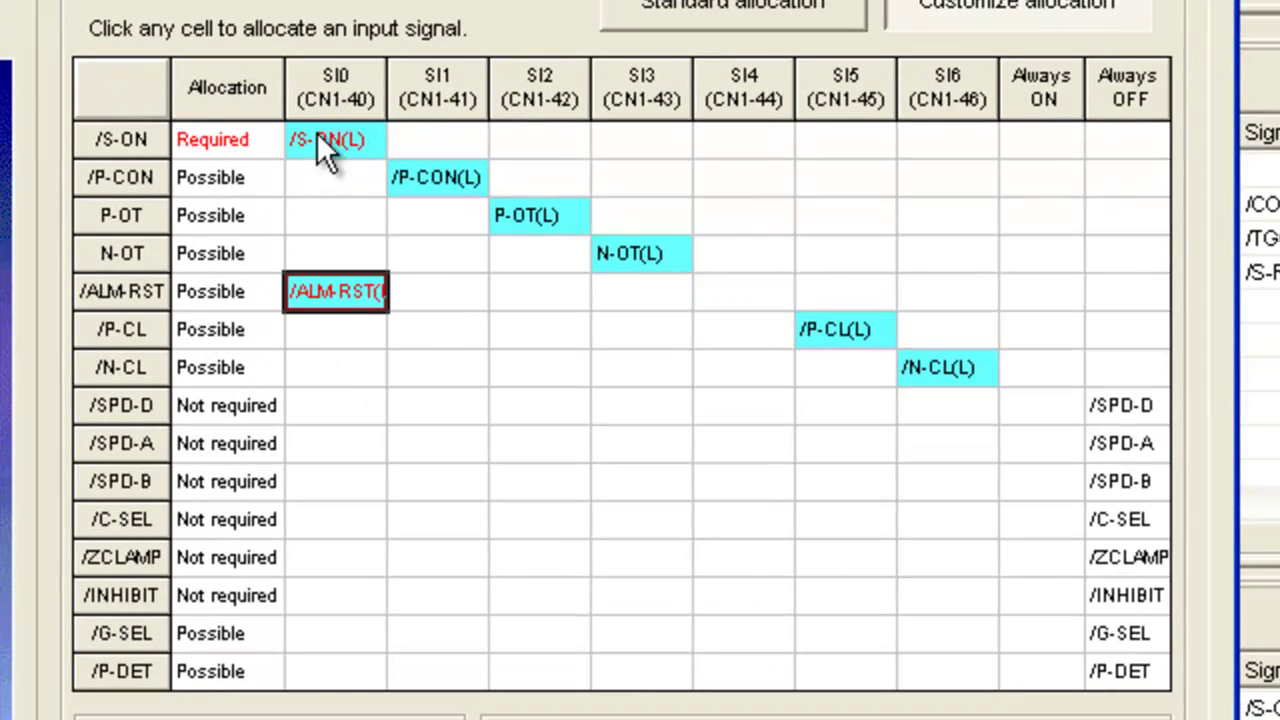
left_click(345, 292)
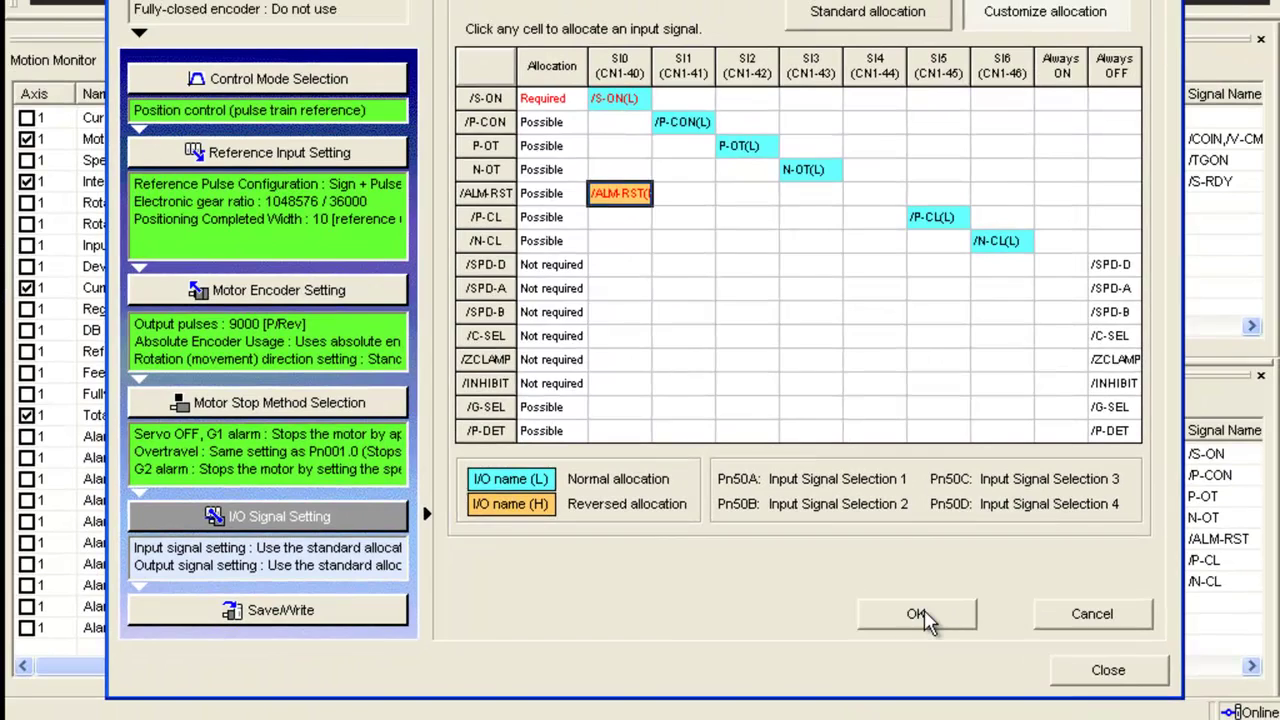
left_click(825, 719)
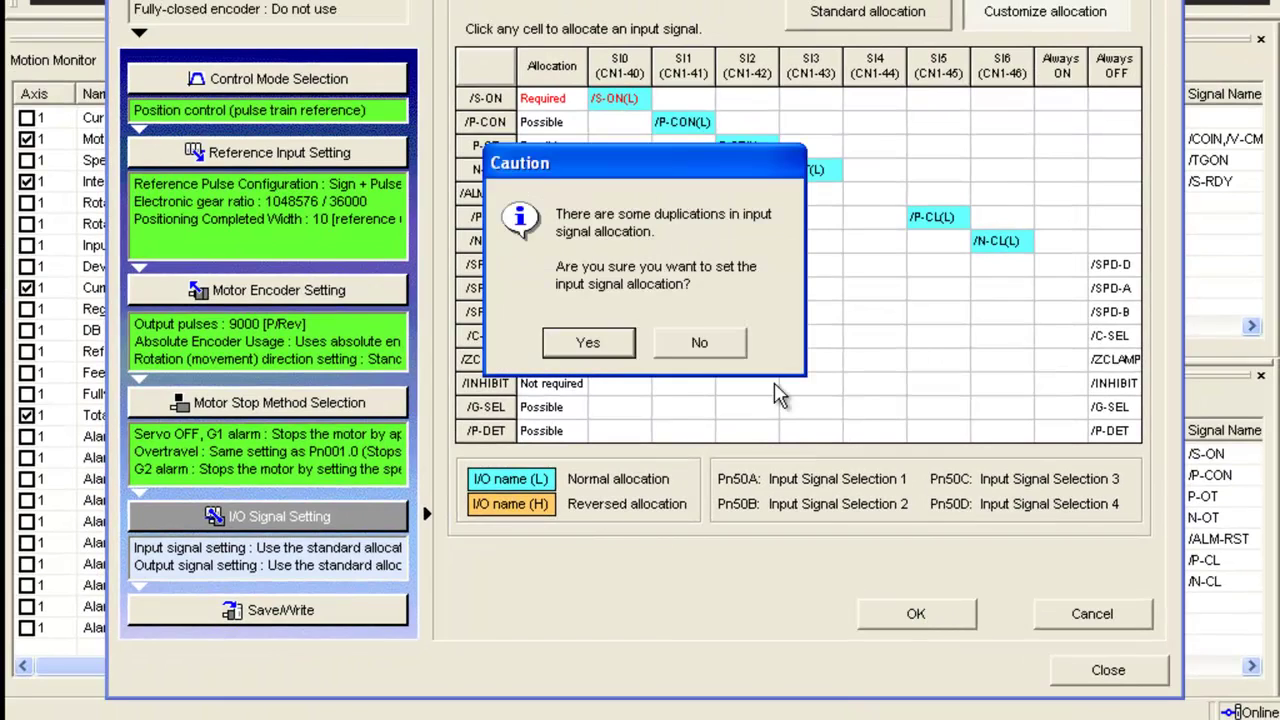
left_click_drag(644, 168, 845, 220)
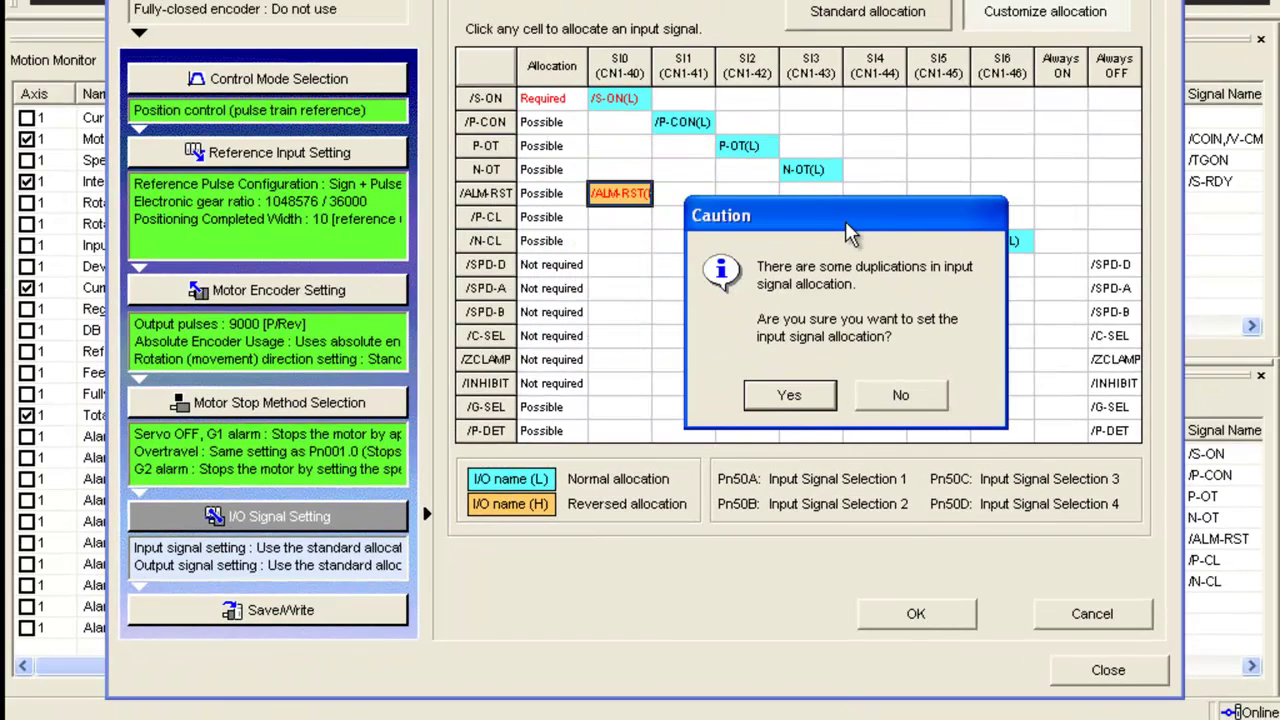
left_click(795, 401)
Check the /SO1 wiring on the application slide, then keep /COIN on SO1 and apply the I/O signal settings
key("alt+Tab")
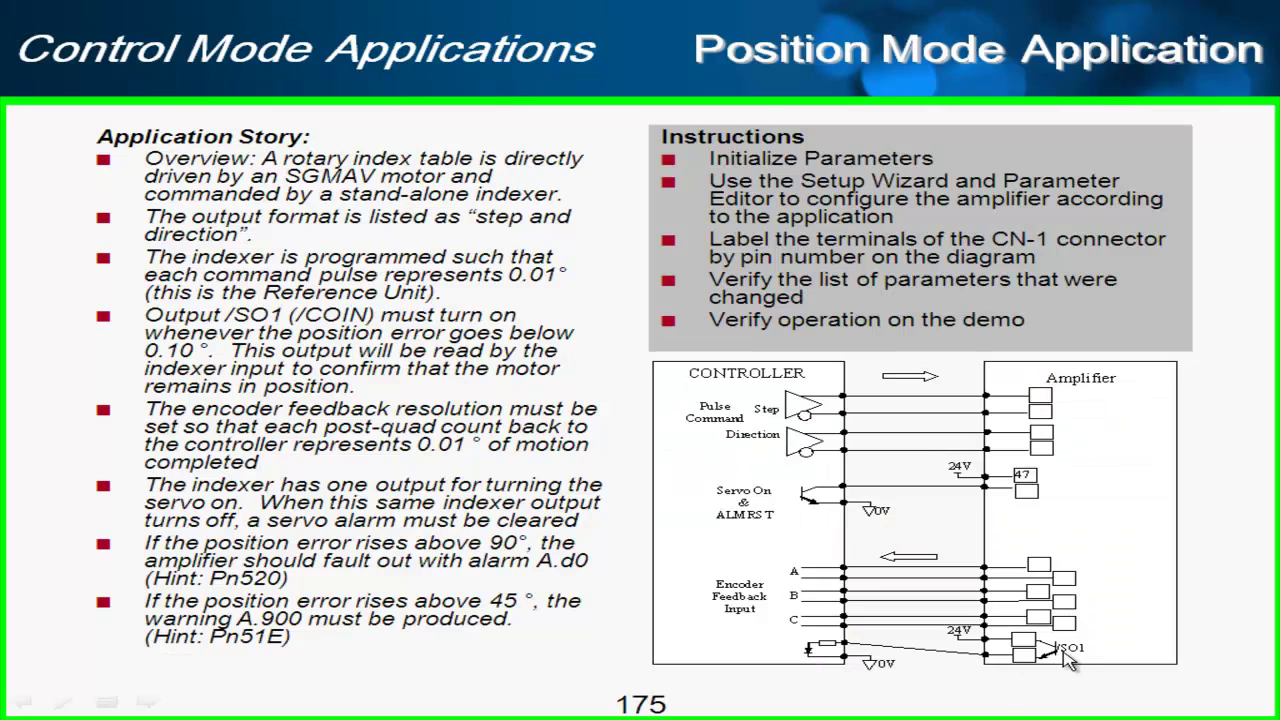
key("alt+Tab")
left_click(1130, 305)
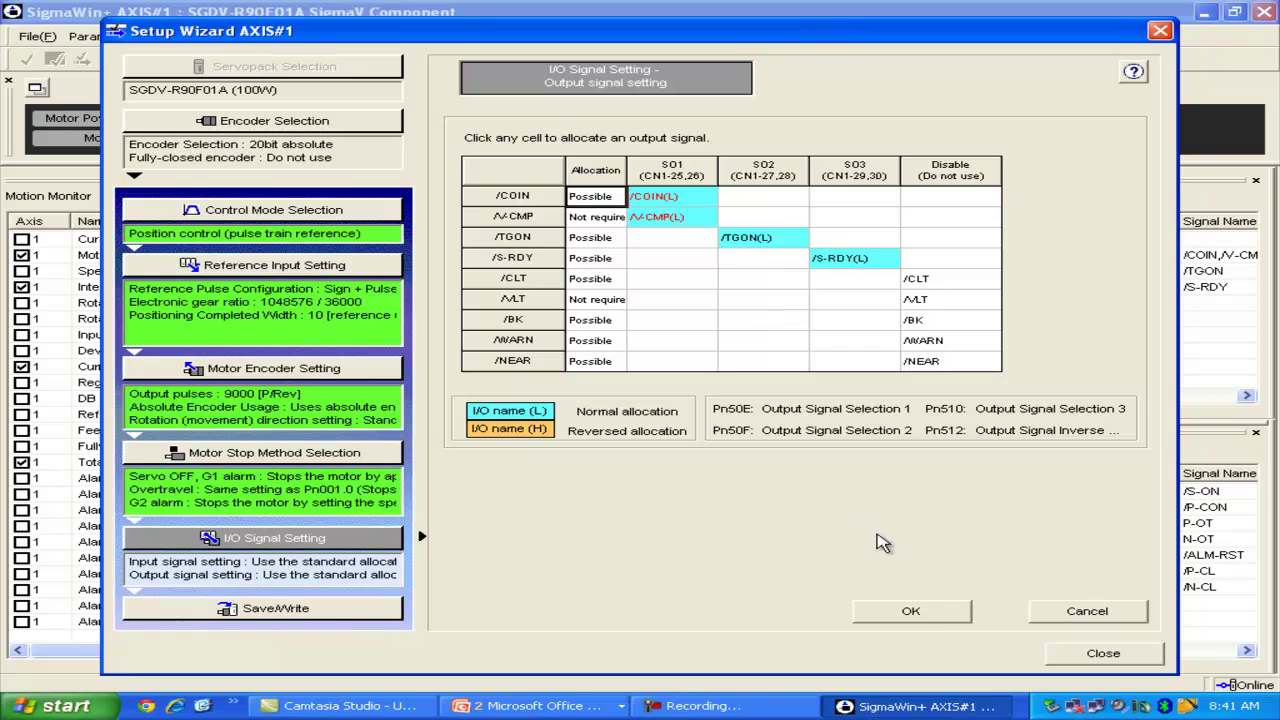
left_click(923, 604)
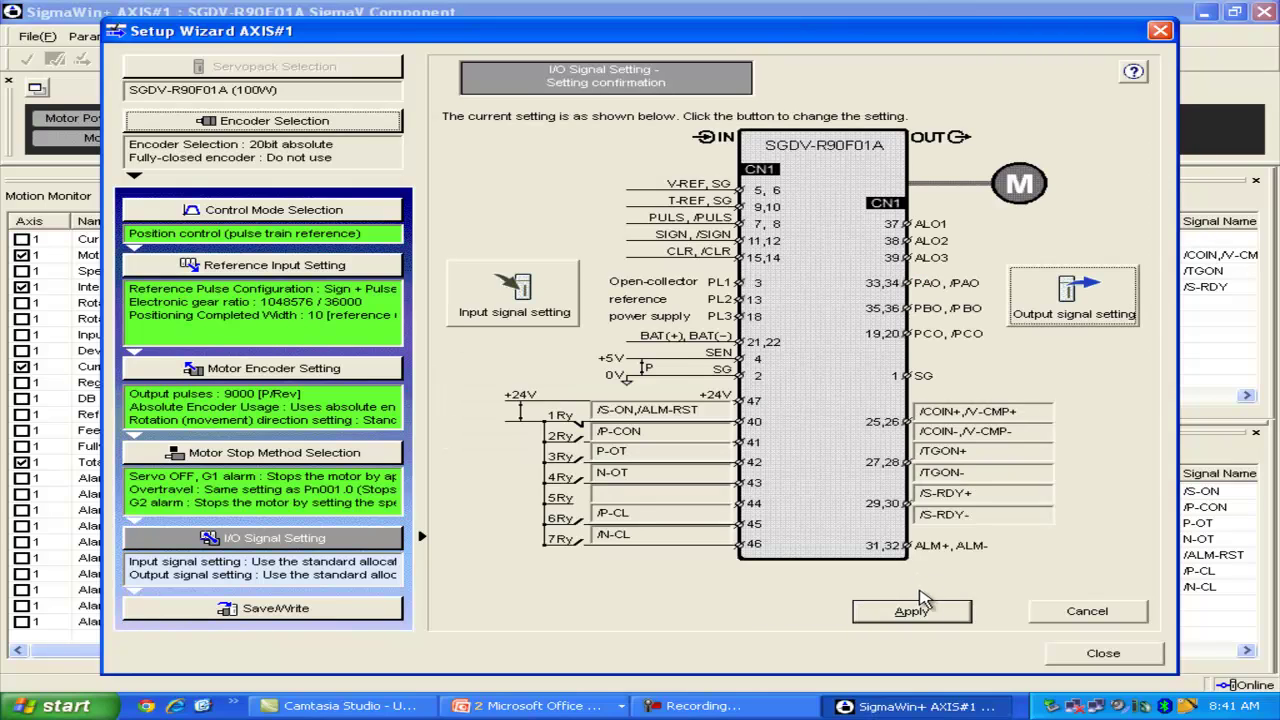
left_click(925, 610)
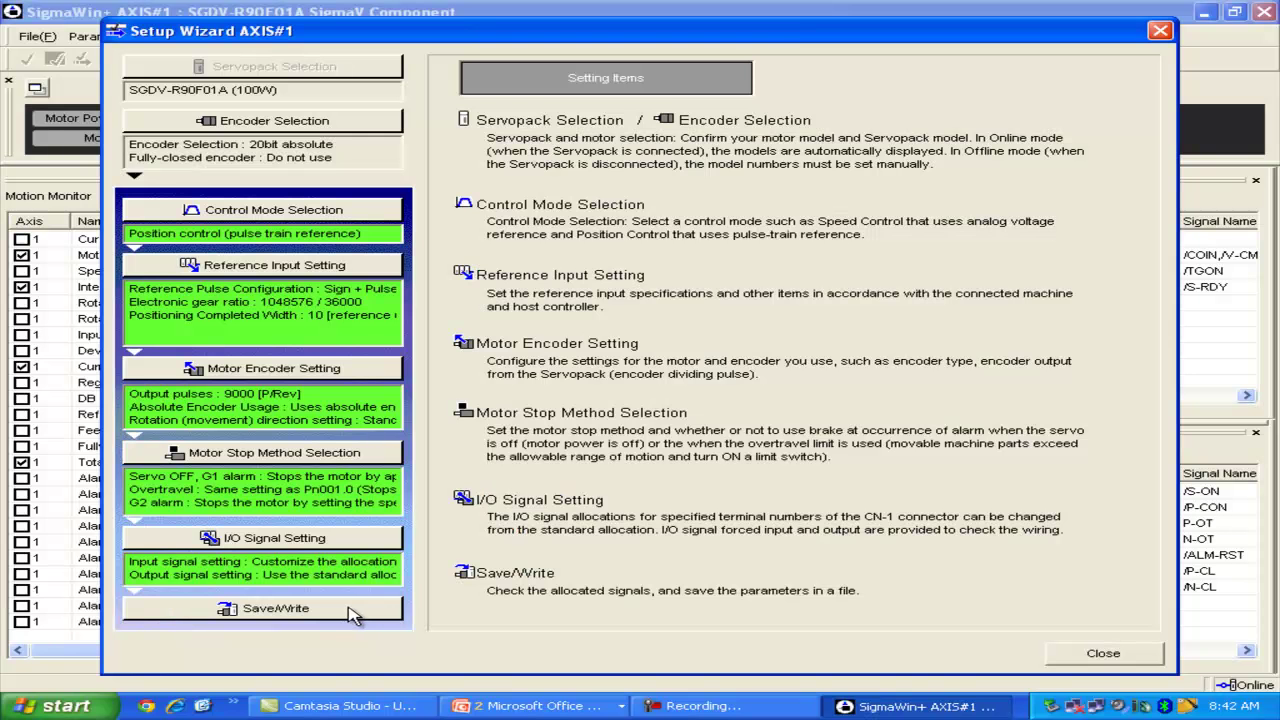
Save the wizard's setting values to a parameter file named PositionMode
left_click(355, 612)
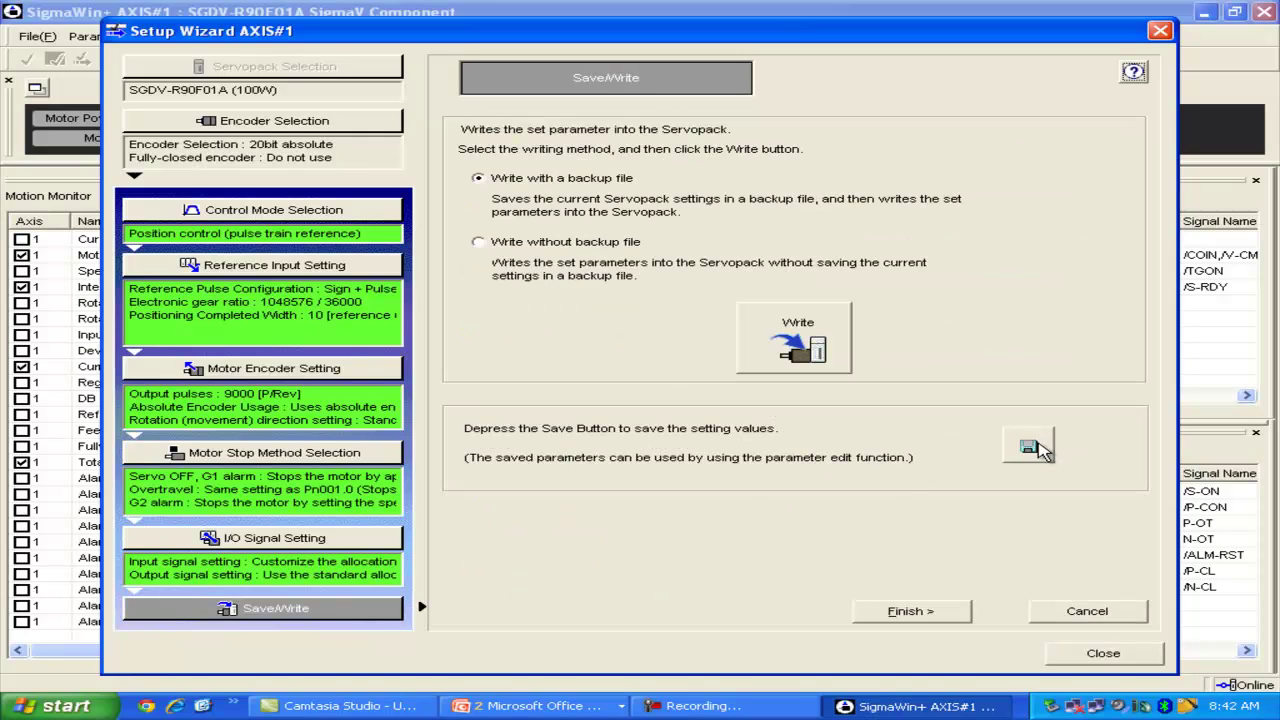
left_click(1038, 447)
key("BackSpace")
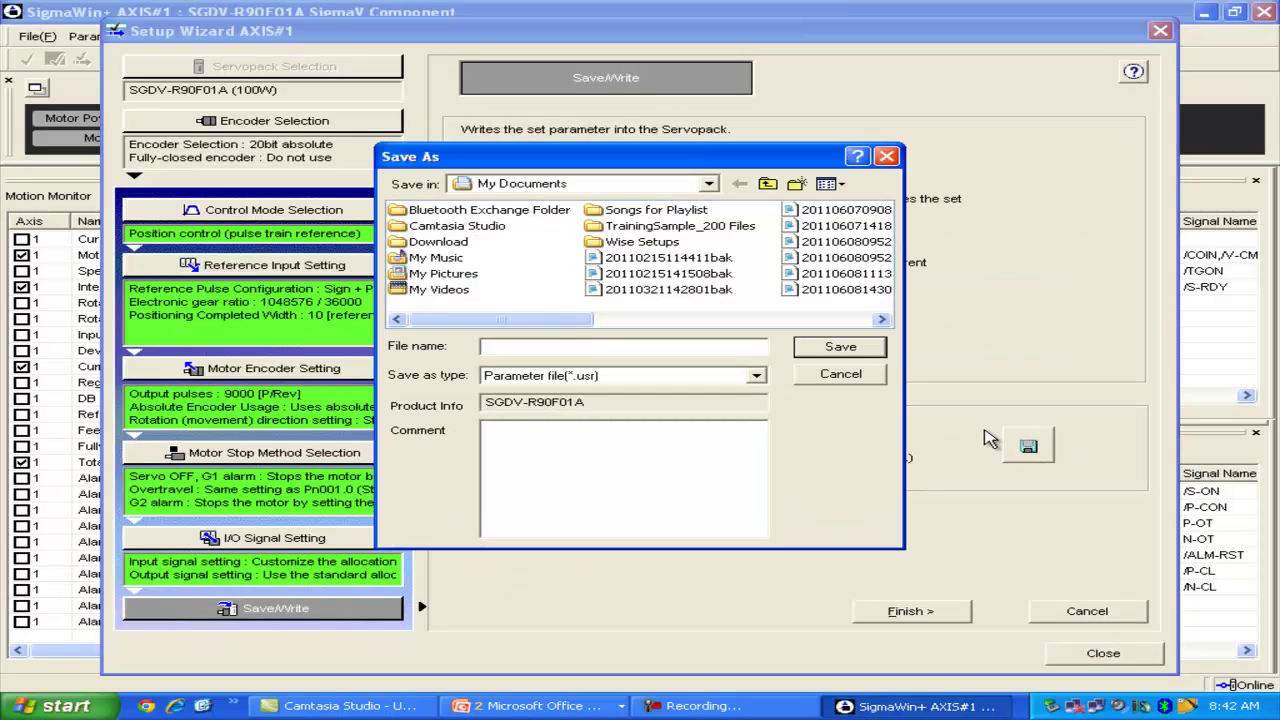
type("PositionMode")
key("Return")
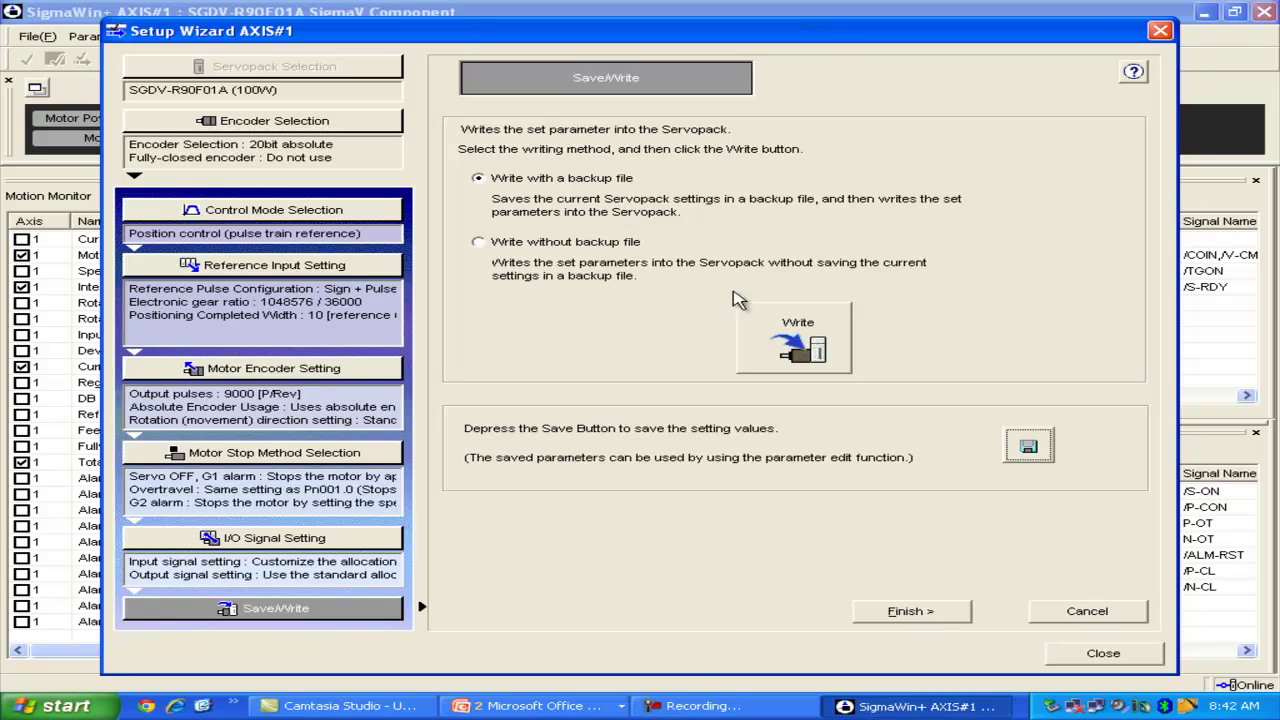
Write the parameters into the Servopack with a backup file under the suggested name and complete the Setup Wizard
left_click(798, 342)
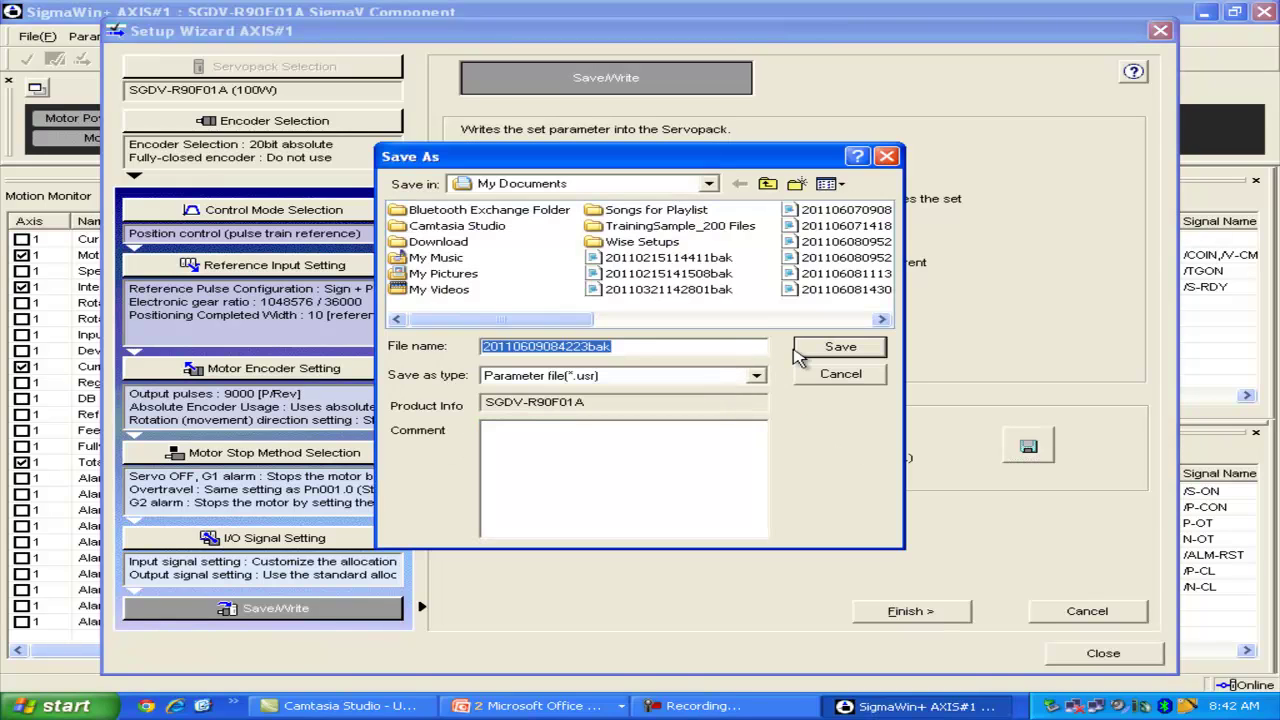
left_click(800, 350)
left_click(612, 390)
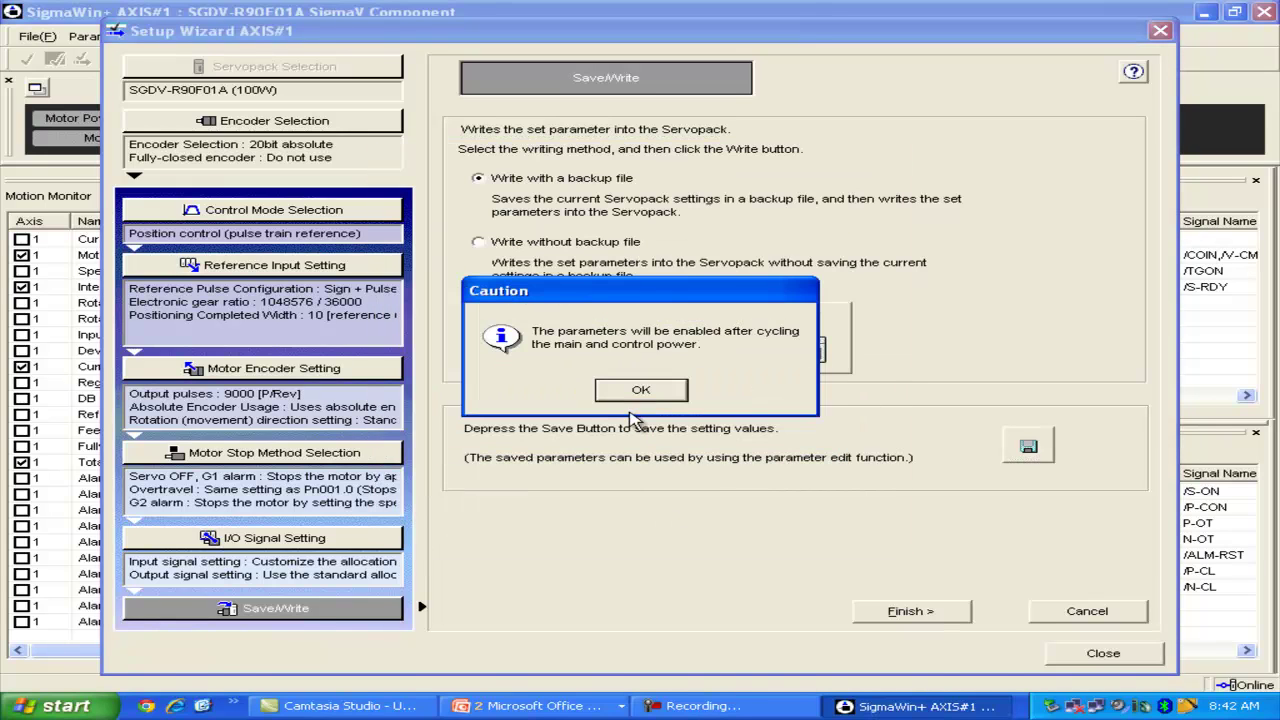
left_click(652, 395)
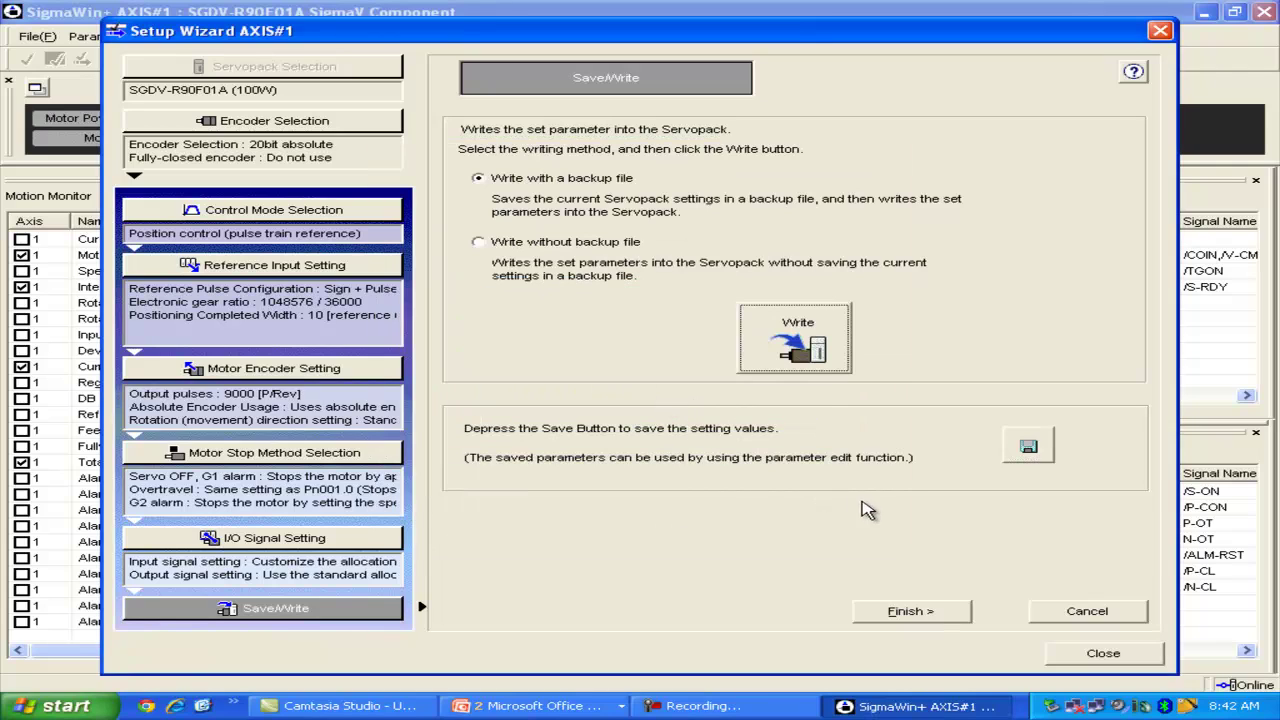
left_click(927, 612)
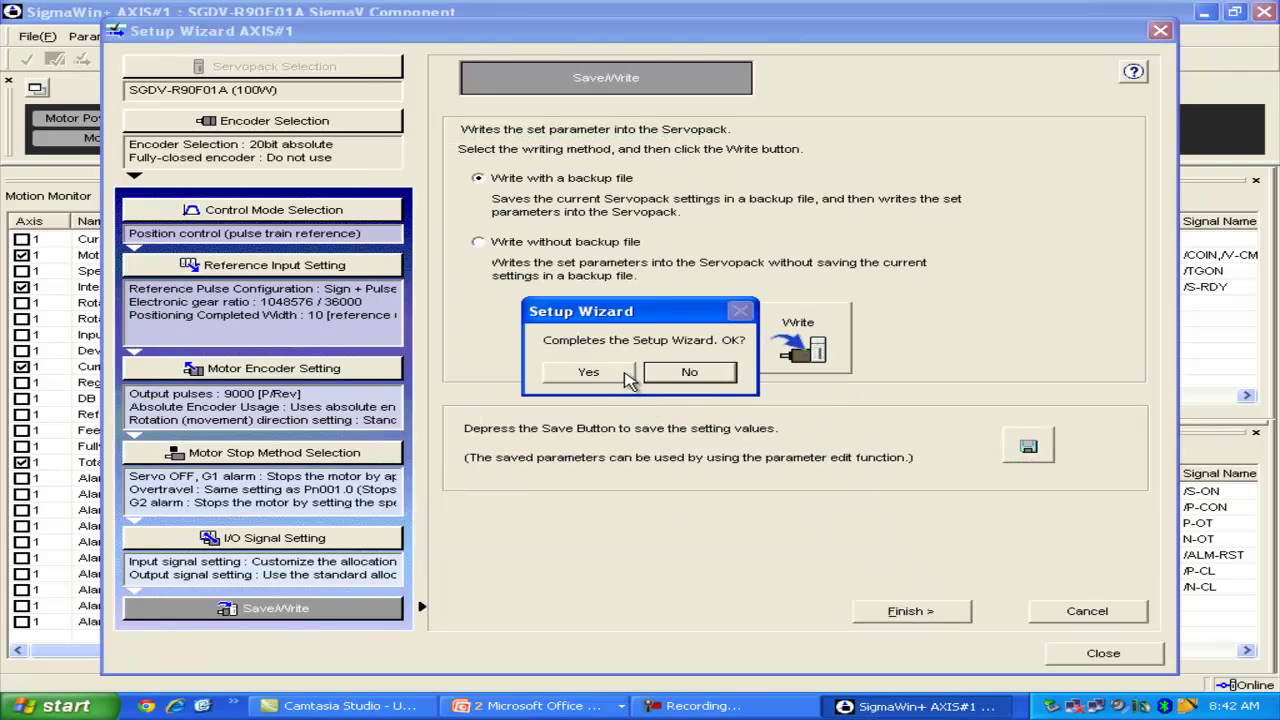
left_click(590, 372)
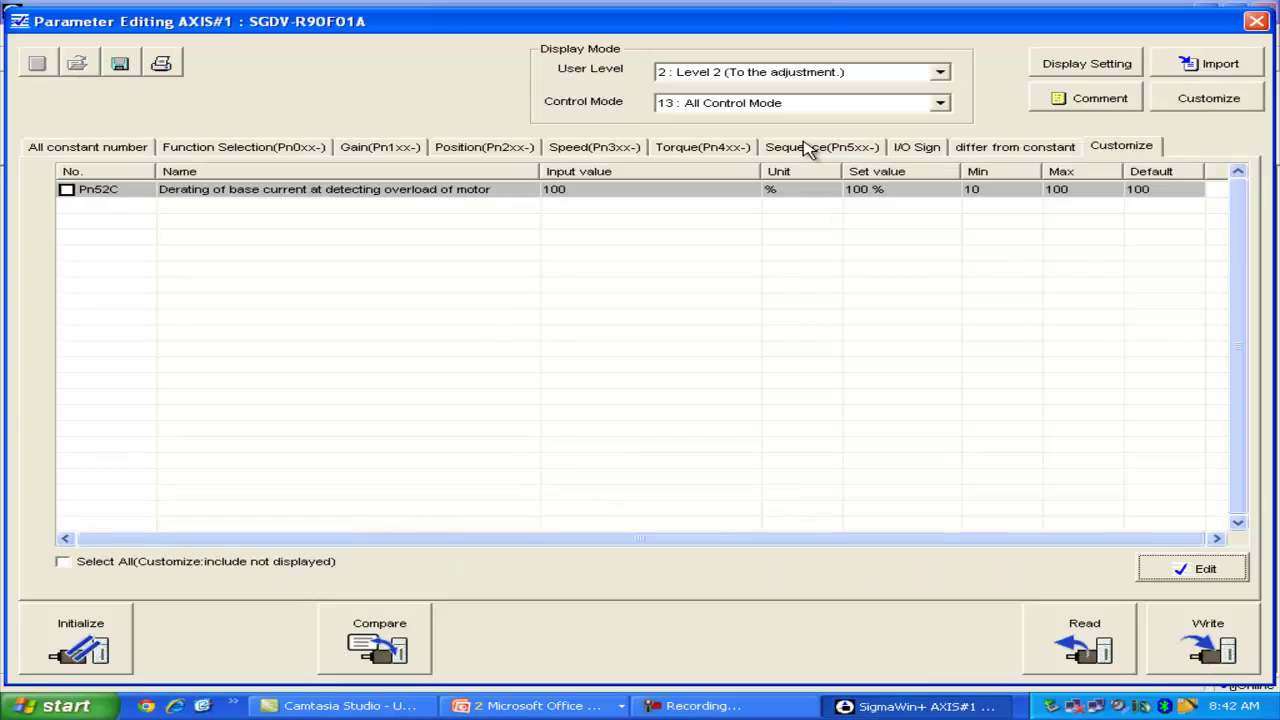
Set Pn520, the Excessive Position Error Alarm Level among the sequence parameters, to 9000 reference units
left_click(812, 141)
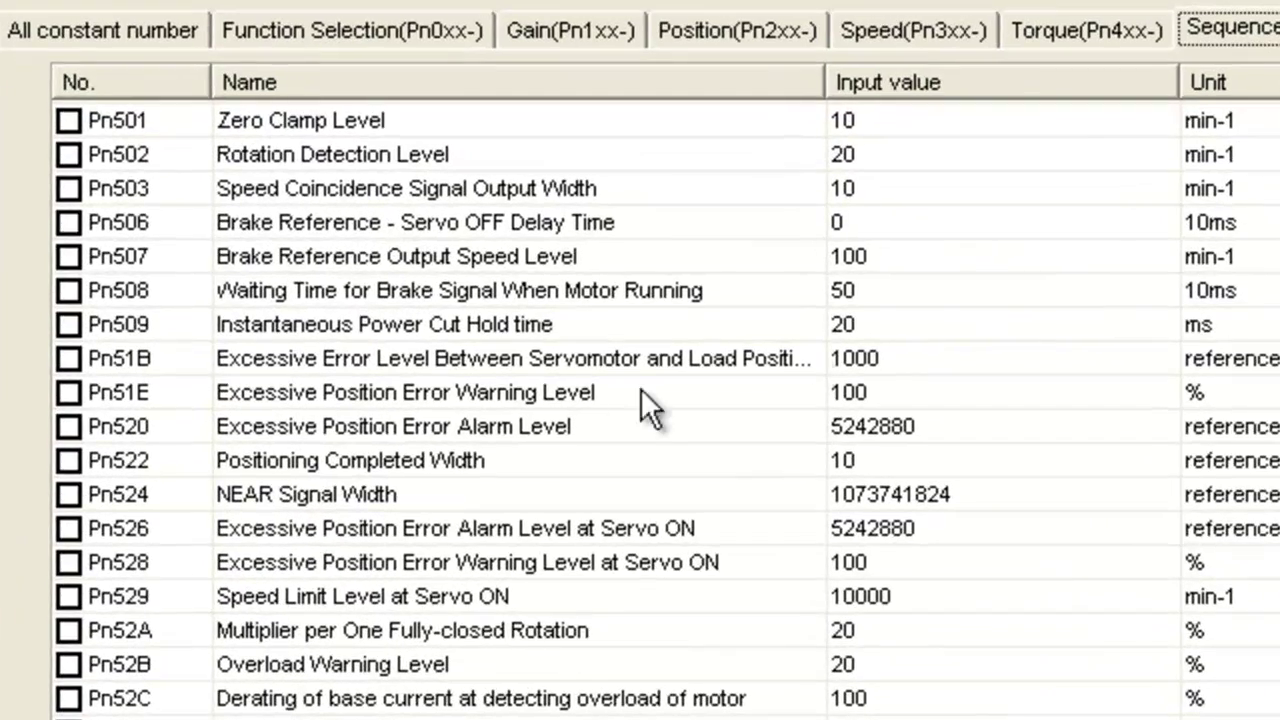
left_click(496, 440)
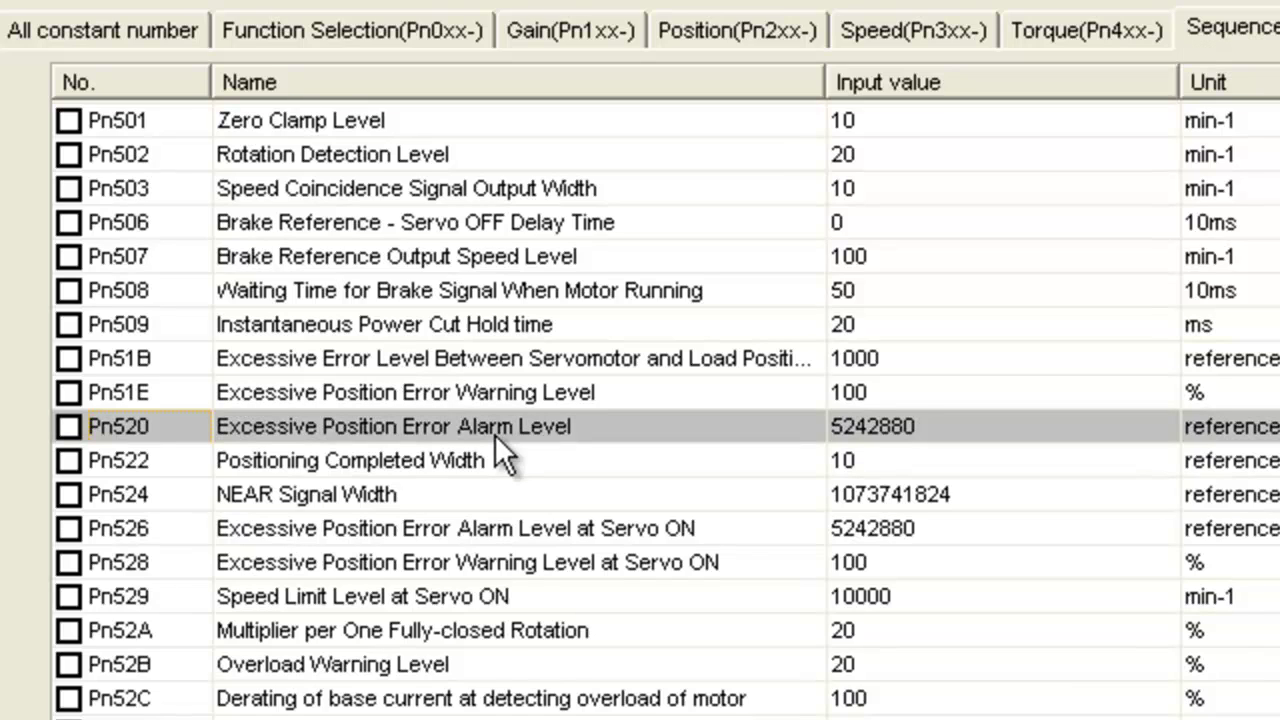
double_click(963, 426)
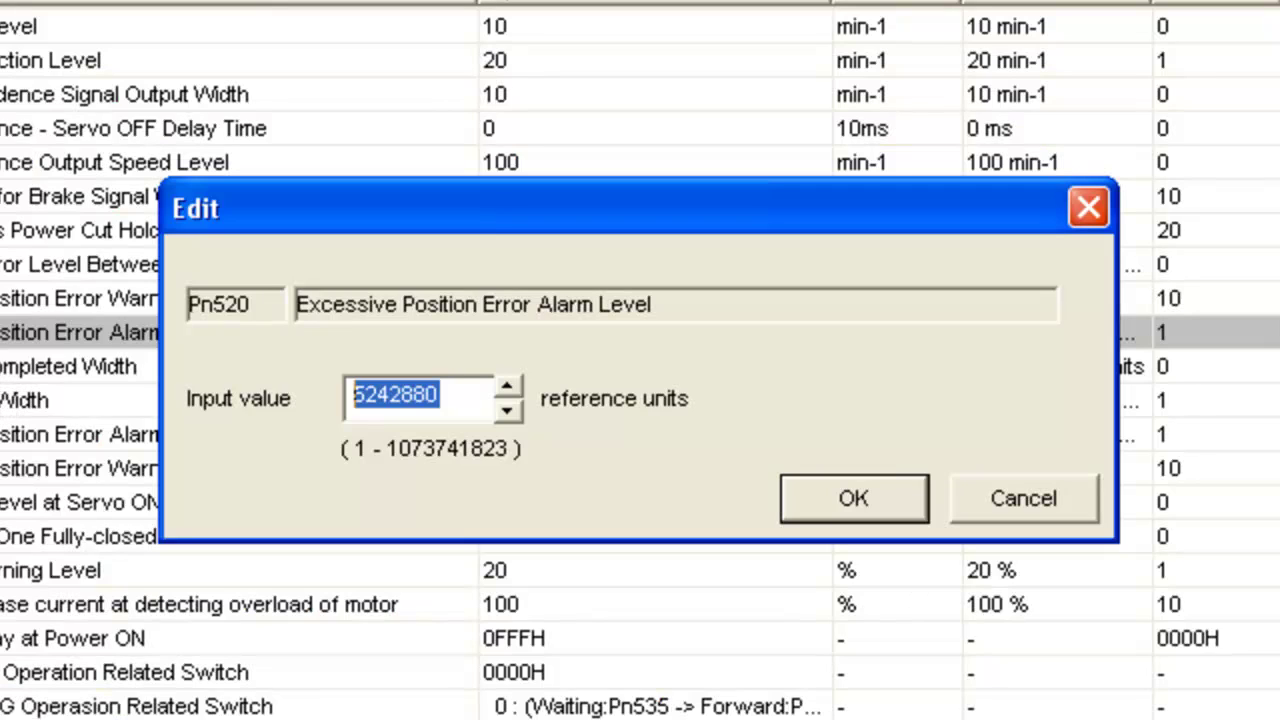
type("90")
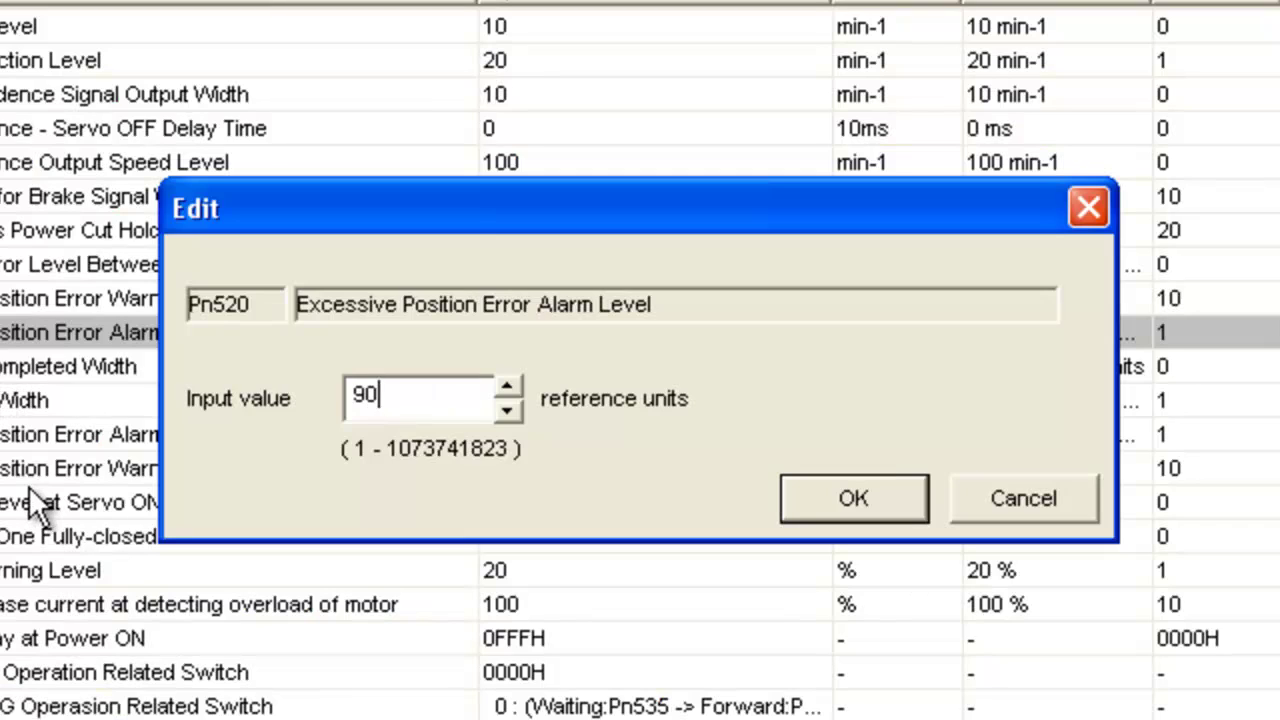
type("00")
key("Return")
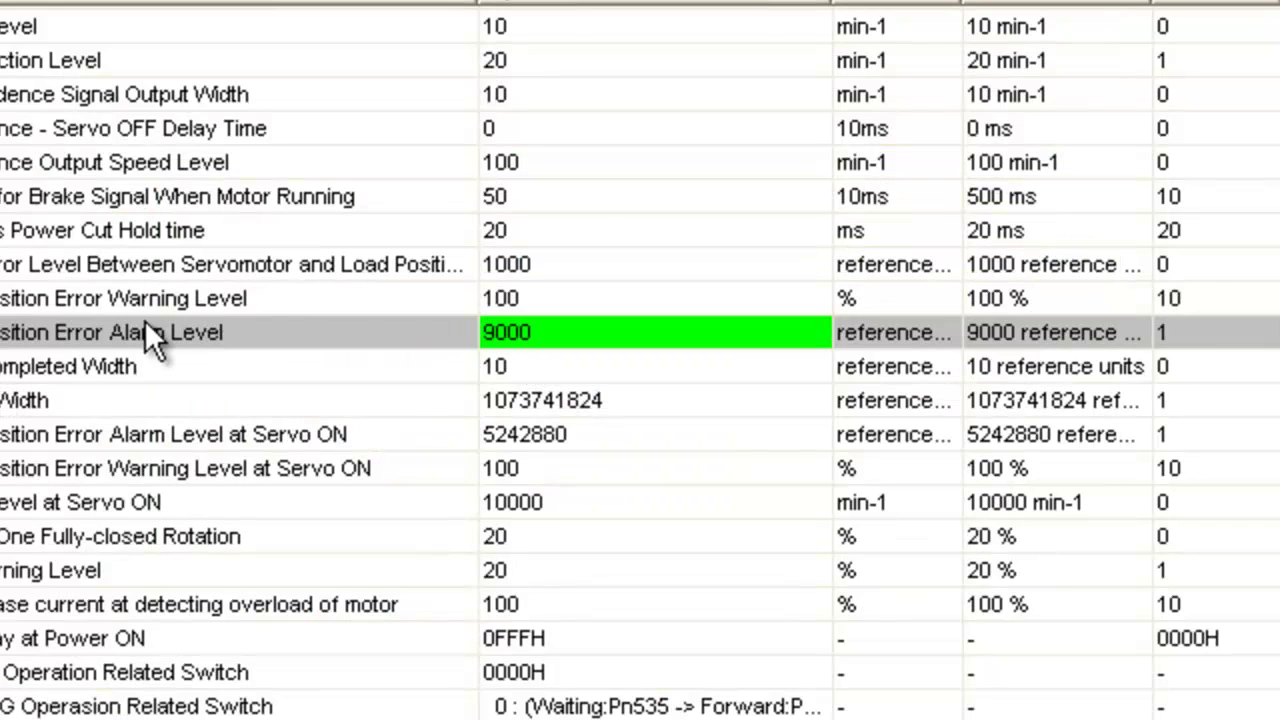
Set Pn51E, the Excessive Position Error Warning Level, to 50 % and write the edited parameters to the Servopack
double_click(525, 298)
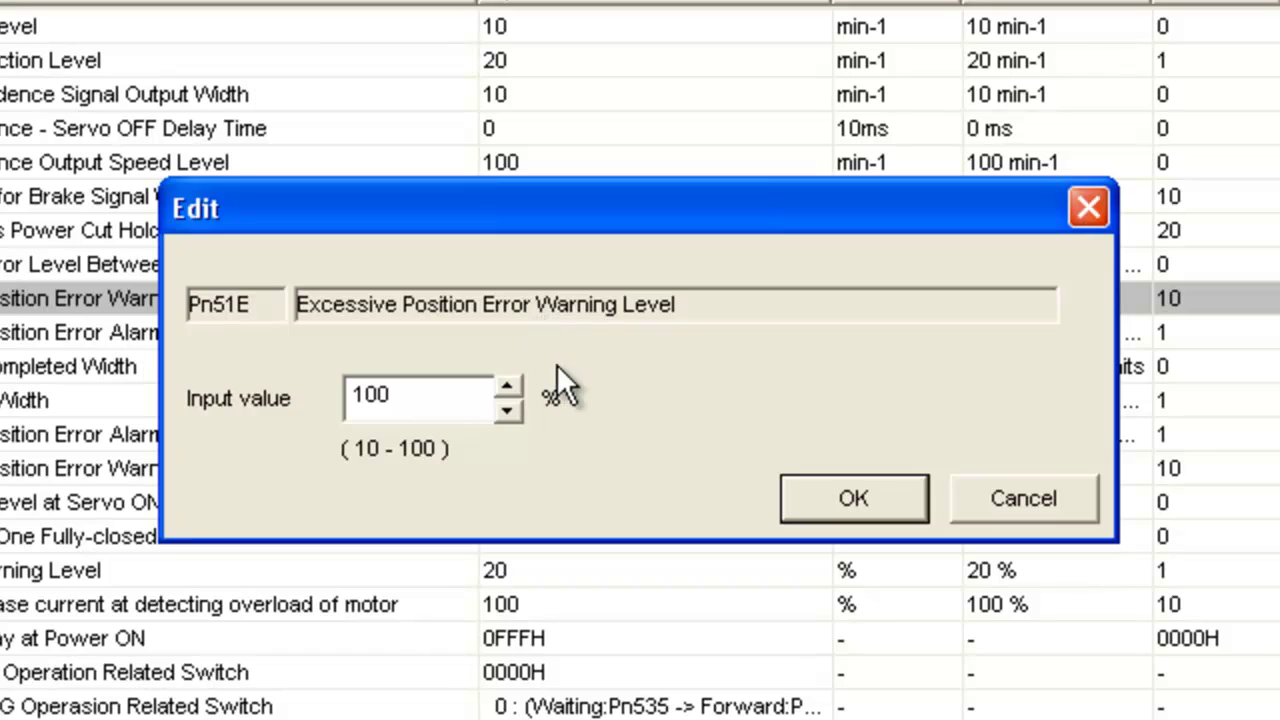
left_click_drag(584, 198, 633, 373)
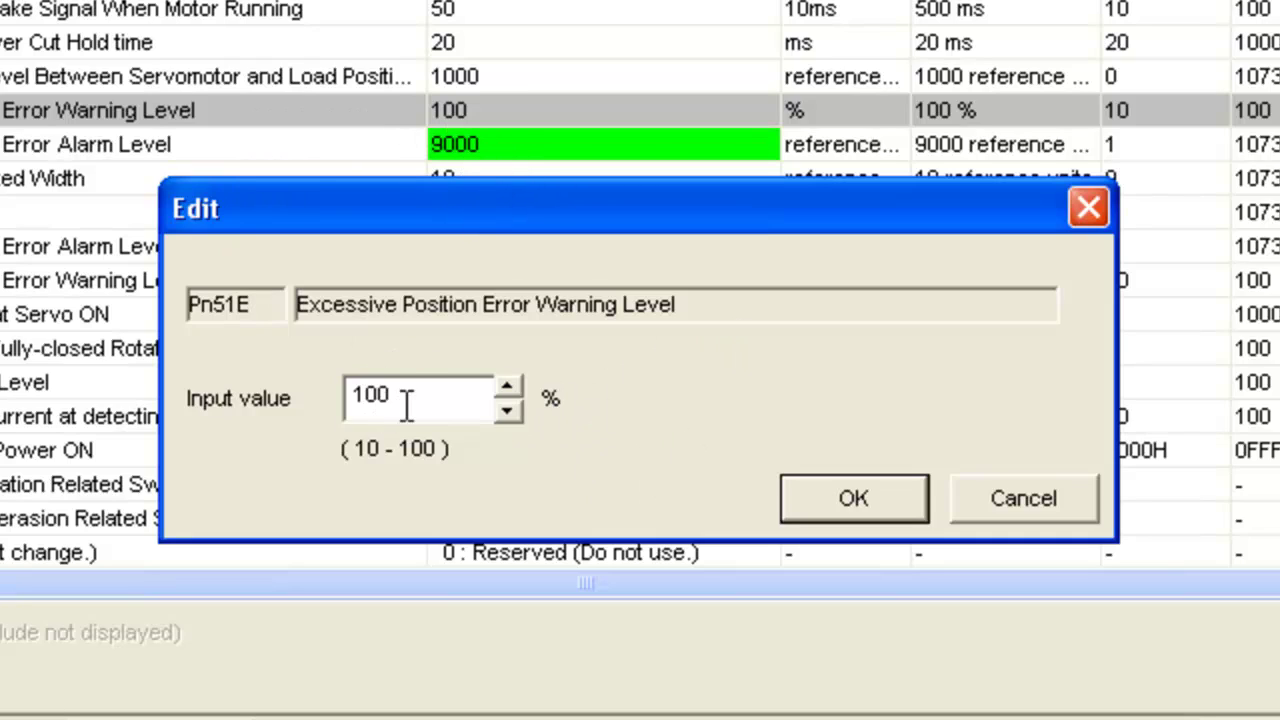
left_click_drag(405, 398, 350, 398)
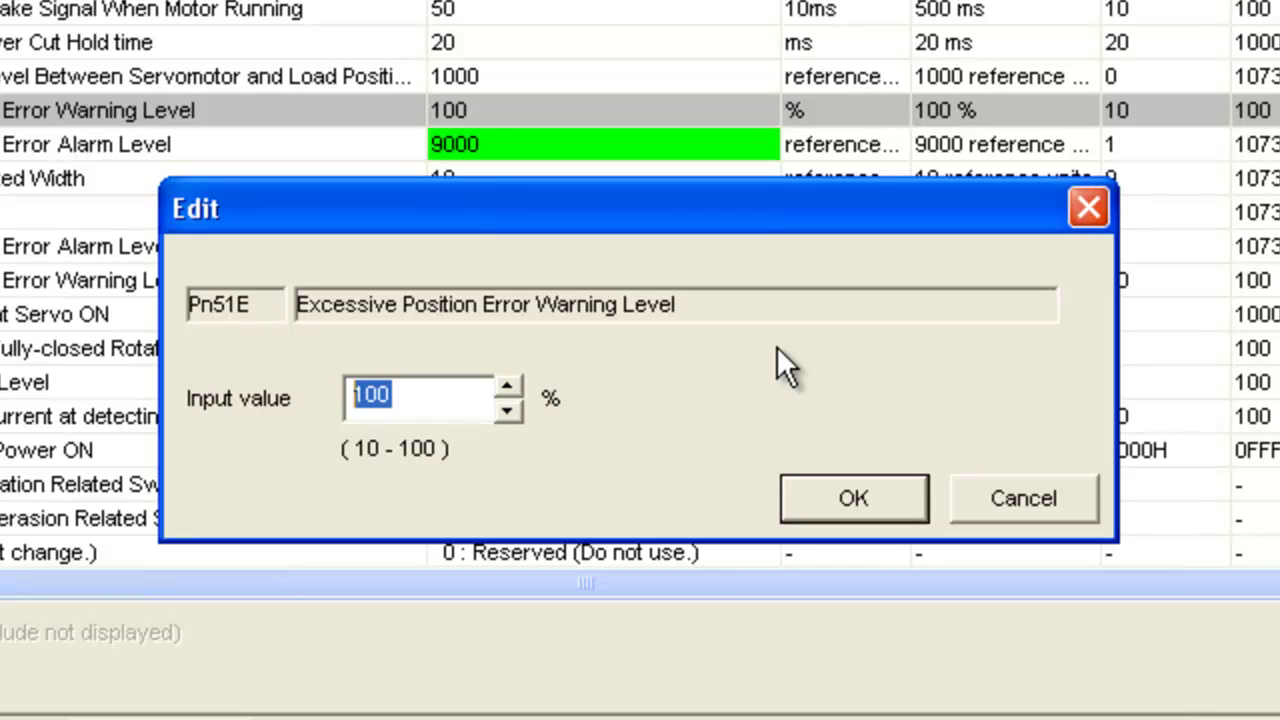
type("50")
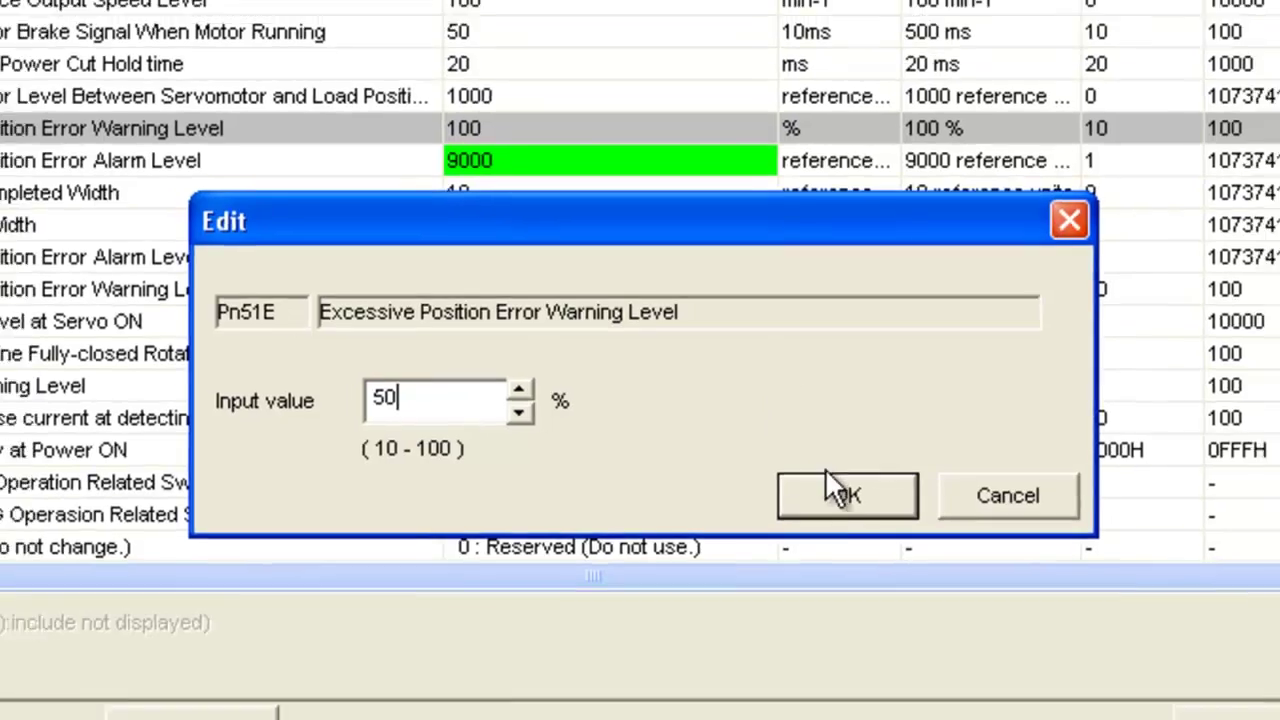
left_click(848, 498)
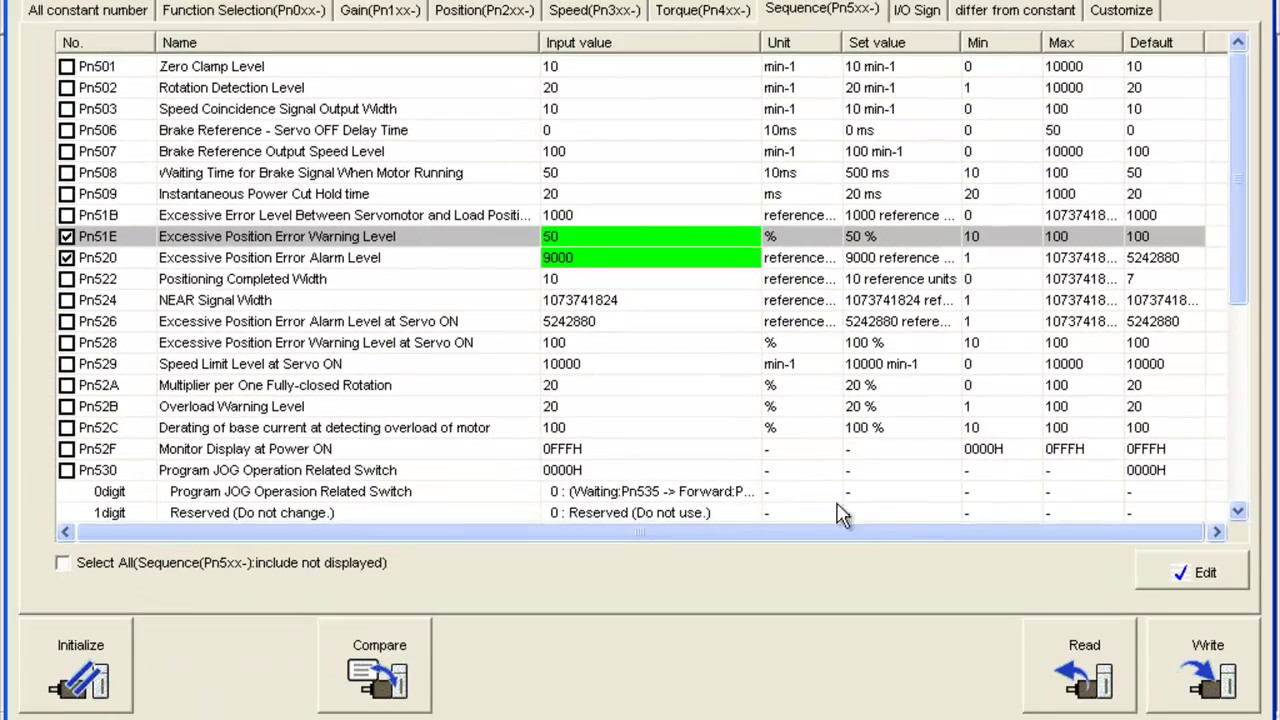
left_click(1218, 682)
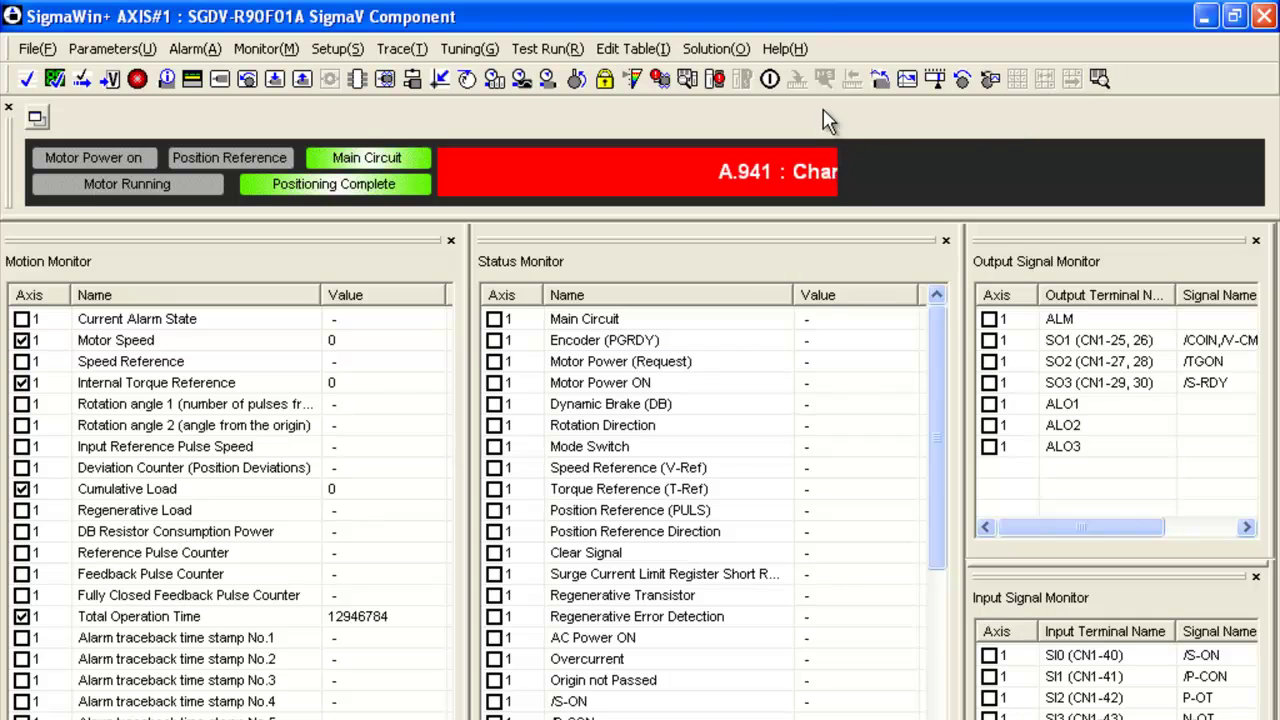
Execute a software reset of the Servopack and acknowledge its completion
left_click(777, 77)
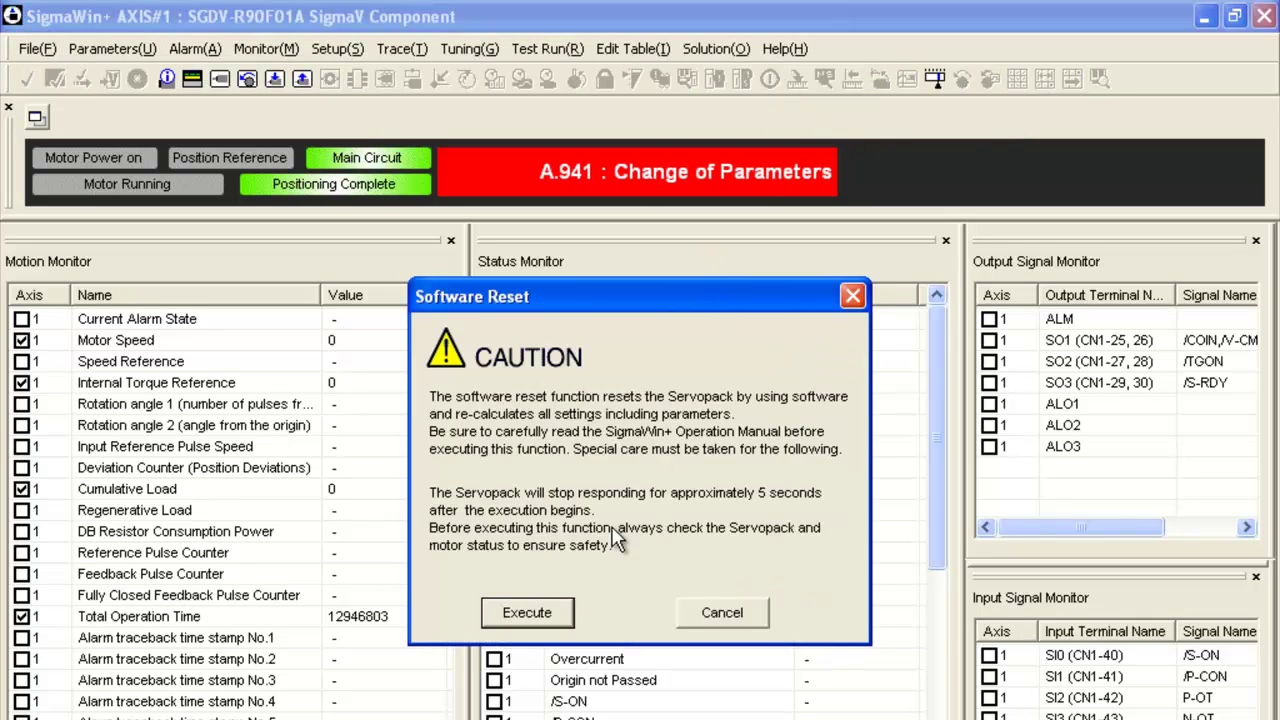
left_click(531, 613)
left_click(688, 450)
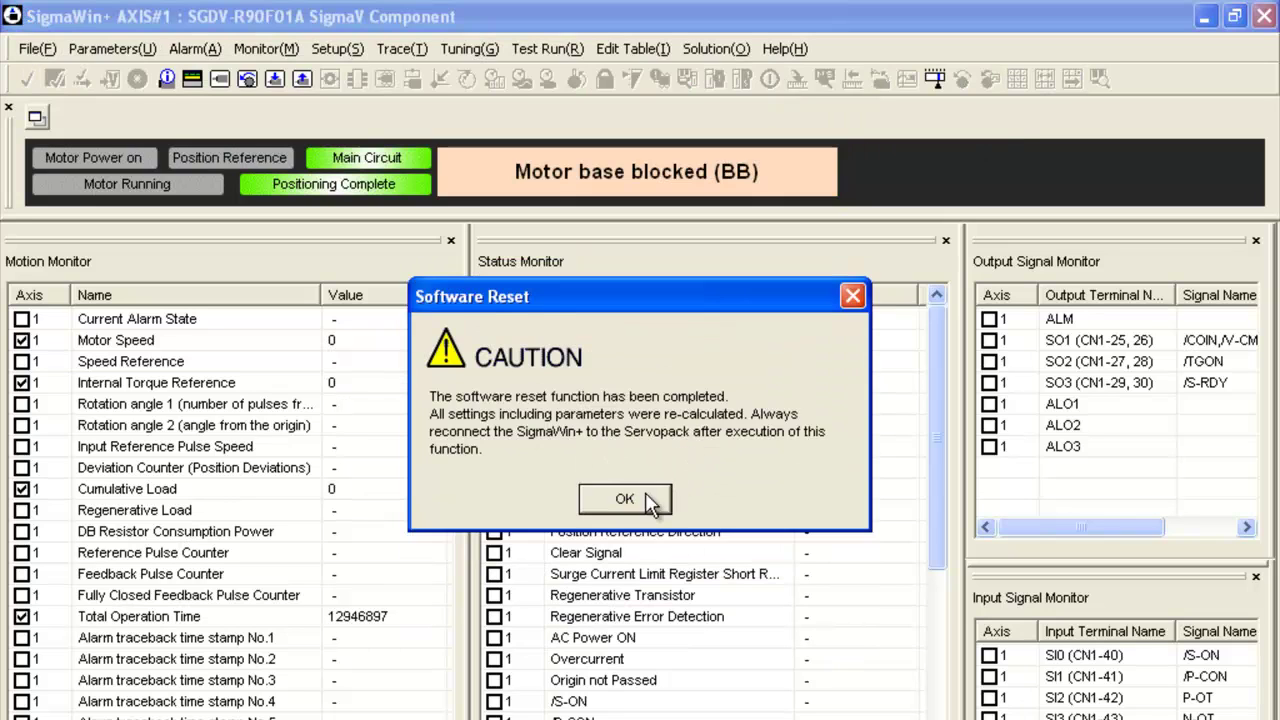
left_click(625, 499)
Reconnect online over USB to axis 1, the SGDV-R90F01A Servopack
left_click(37, 48)
left_click(50, 76)
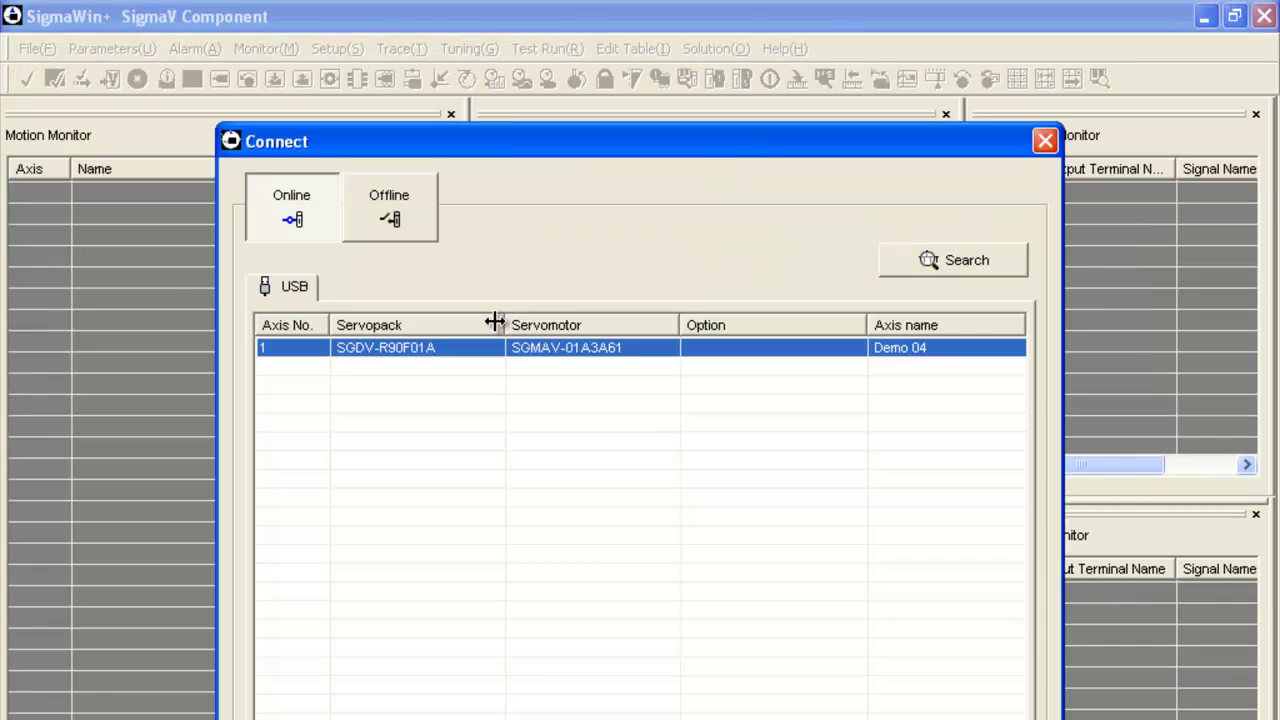
key("Return")
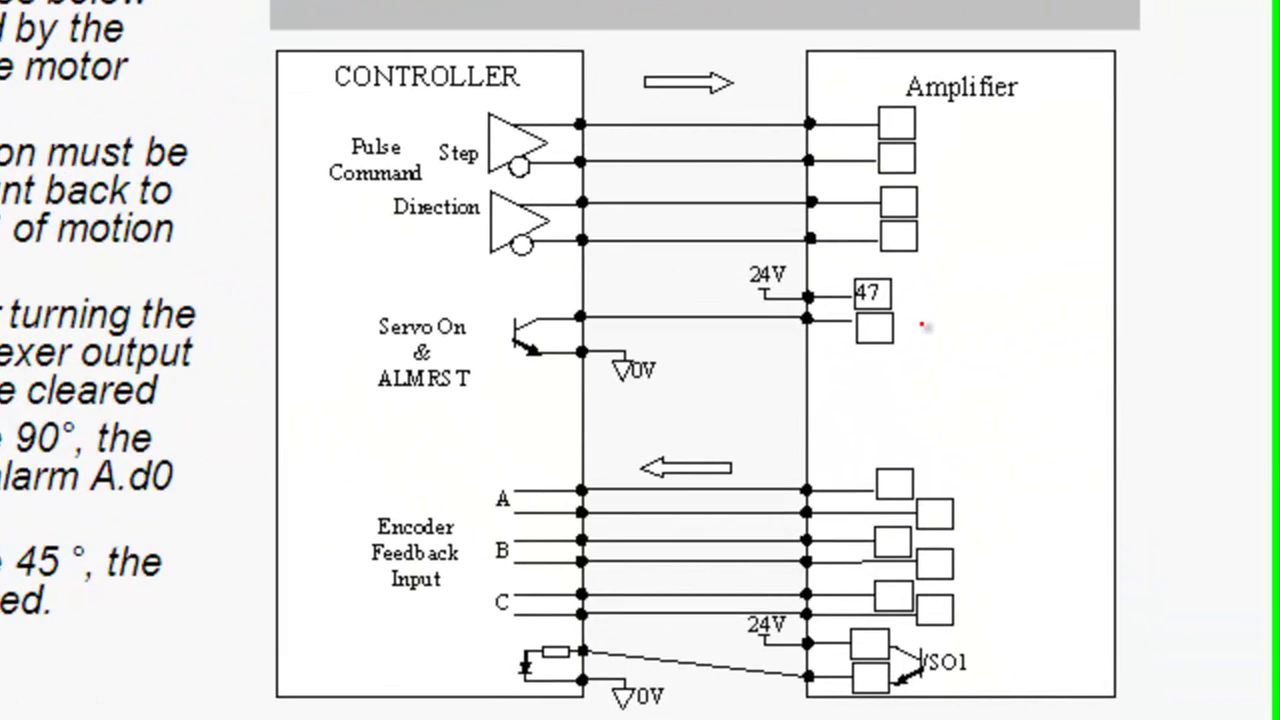
Switch to the application slide and handwrite pin number 40 in red beside the amplifier's Servo On & ALMRST input
mouse_move(922, 325)
left_mouse_down()
mouse_move(945, 345)
mouse_move(931, 368)
mouse_move(975, 340)
left_mouse_up()
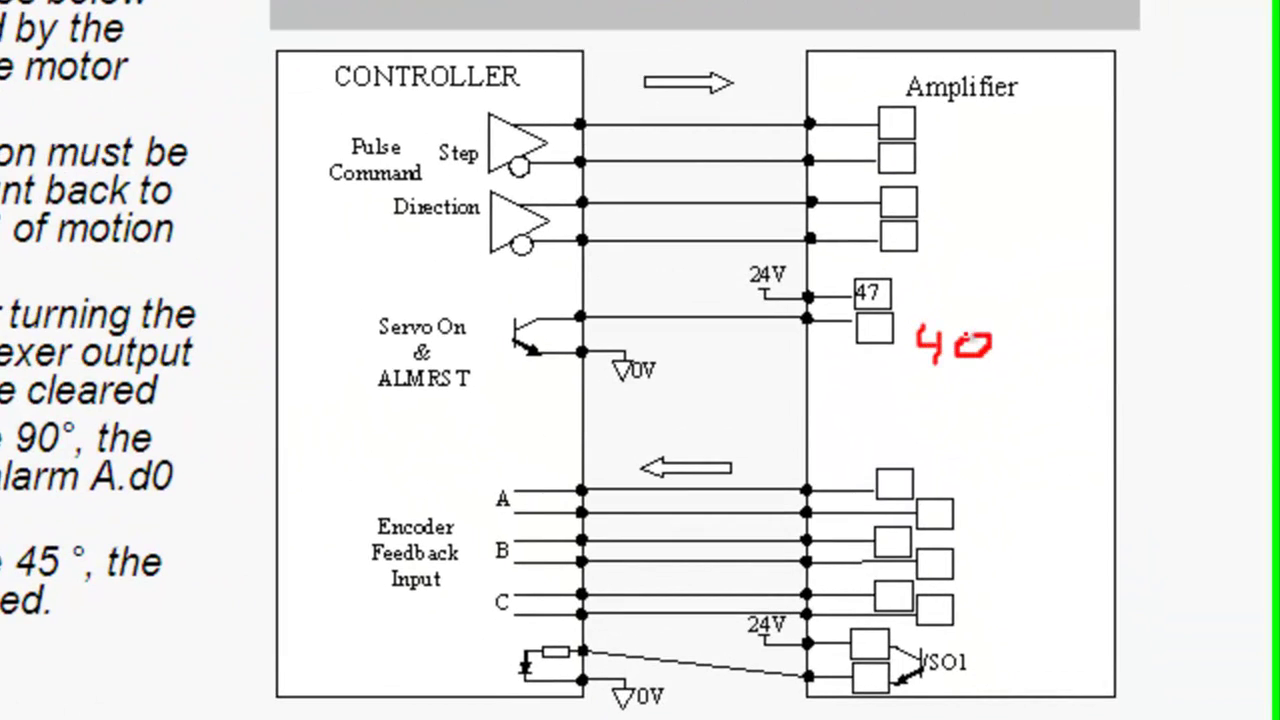